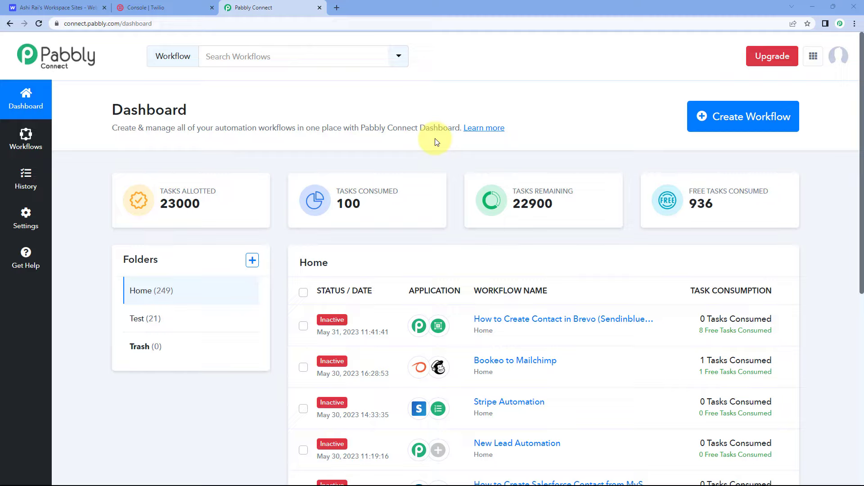
Step: Create a new workflow named "Webflow to Twilio"
{"action": "left_click", "coordinate": [730, 114]}
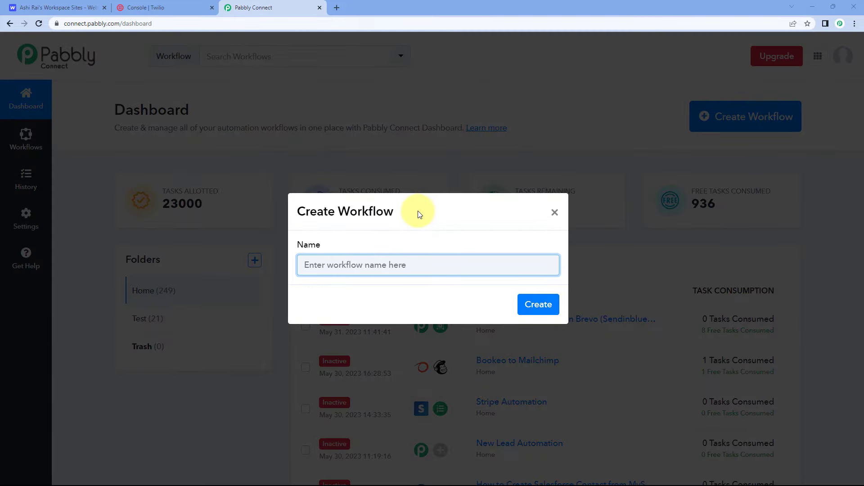
{"action": "type", "text": "Webflow to Twilio"}
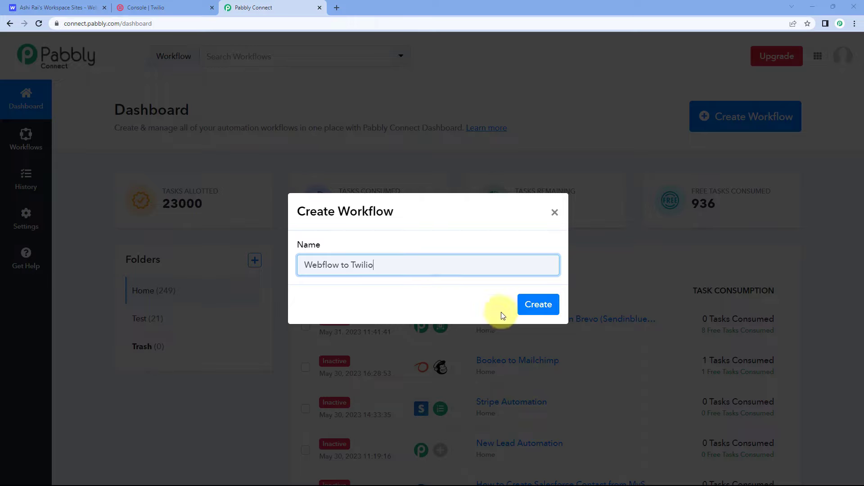
{"action": "left_click", "coordinate": [544, 304]}
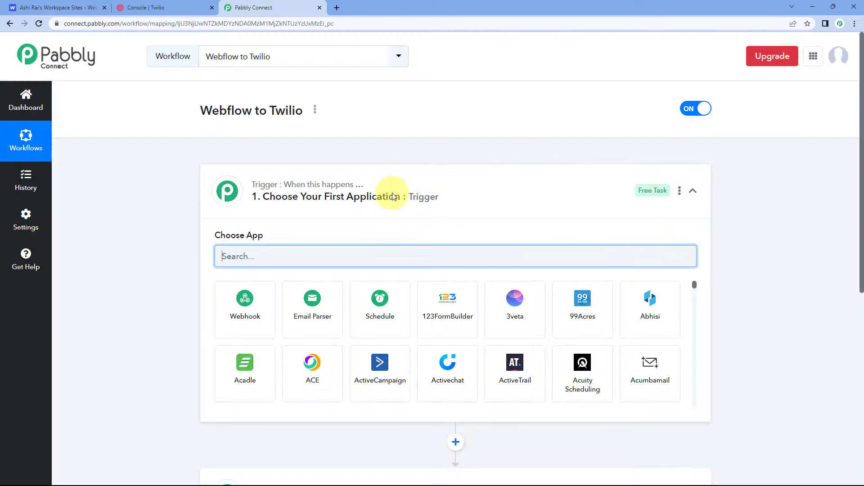
{"action": "left_click", "coordinate": [415, 189]}
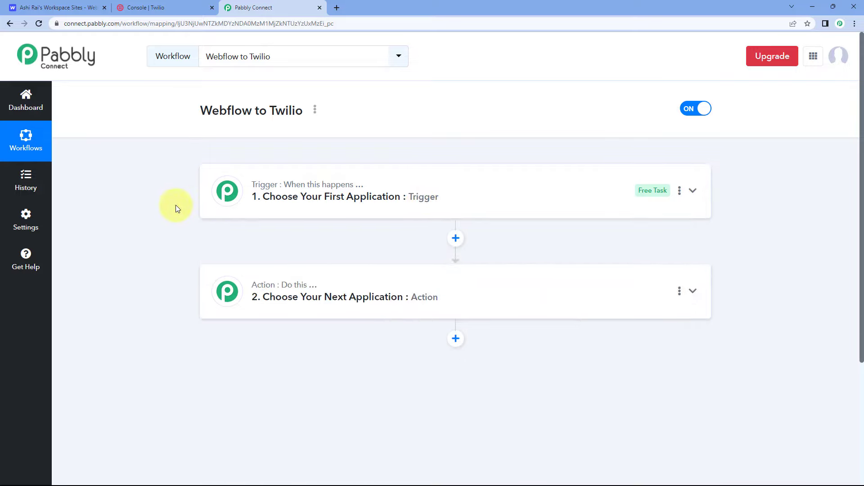
{"action": "scroll", "coordinate": [177, 207], "scroll_direction": "down", "scroll_amount": 1}
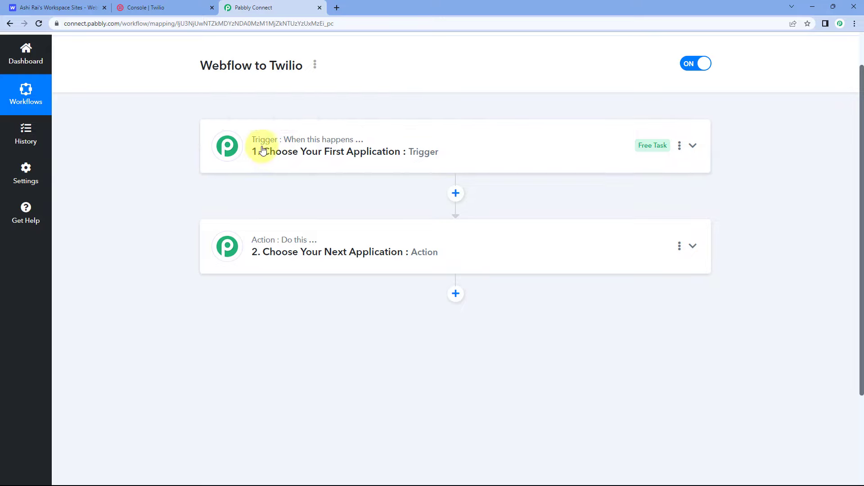
{"action": "mouse_move", "coordinate": [269, 253]}
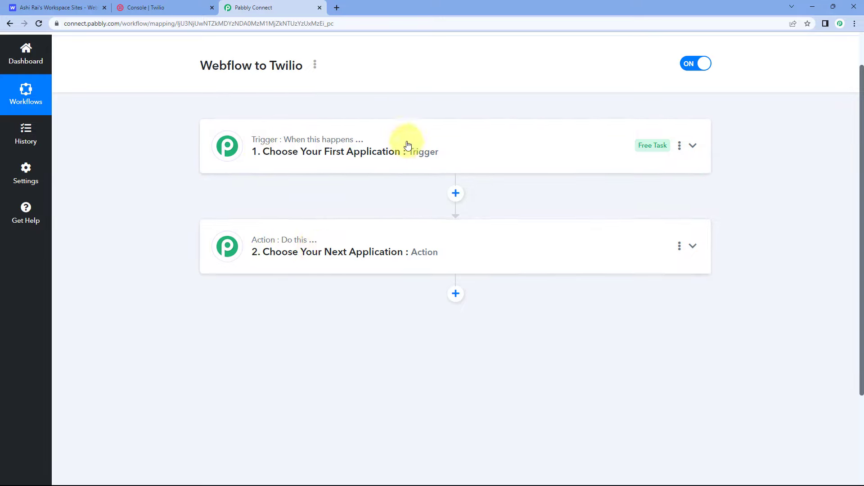
{"action": "left_click", "coordinate": [402, 159]}
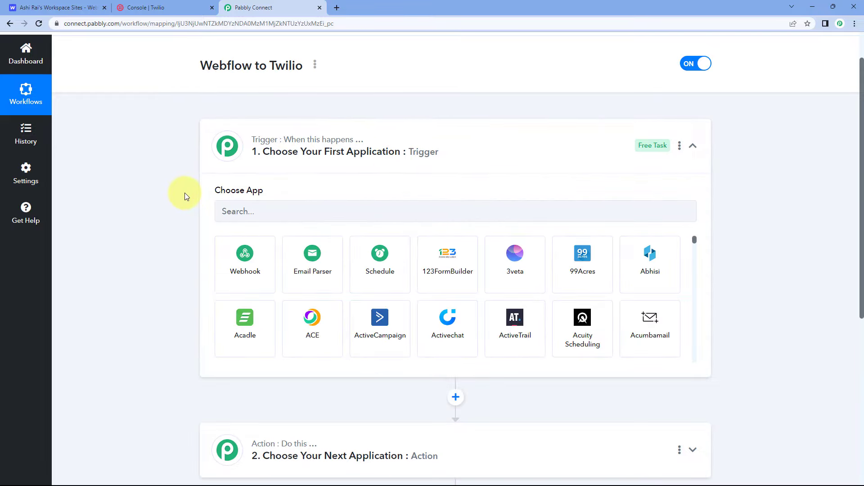
Step: Switch to the Webflow dashboard to look over the workspace's sites, and return to the Pabbly Connect workflow
{"action": "left_click", "coordinate": [95, 7]}
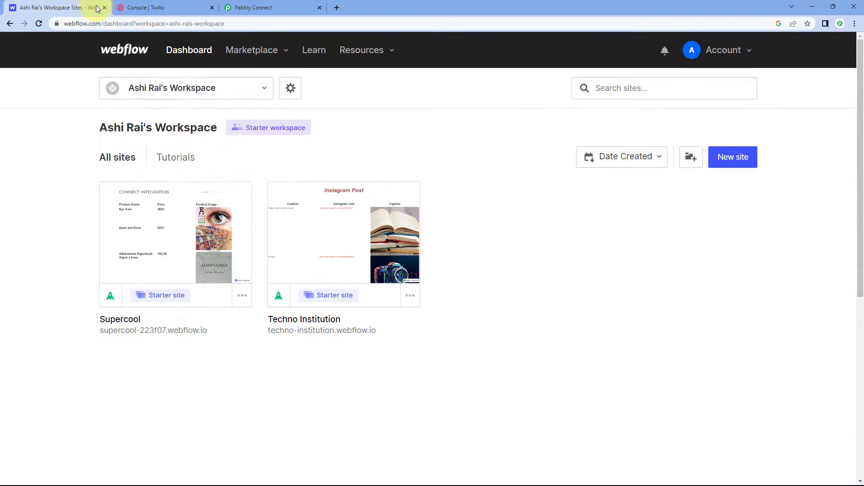
{"action": "left_click", "coordinate": [180, 88]}
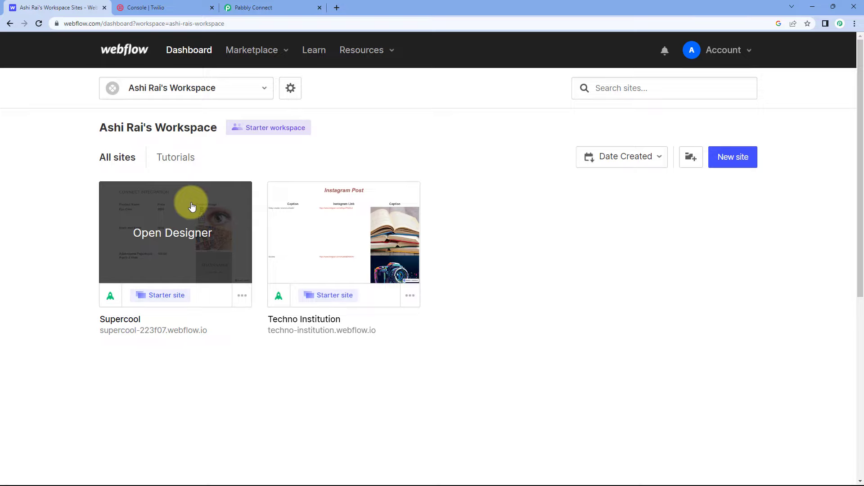
{"action": "left_click", "coordinate": [252, 8]}
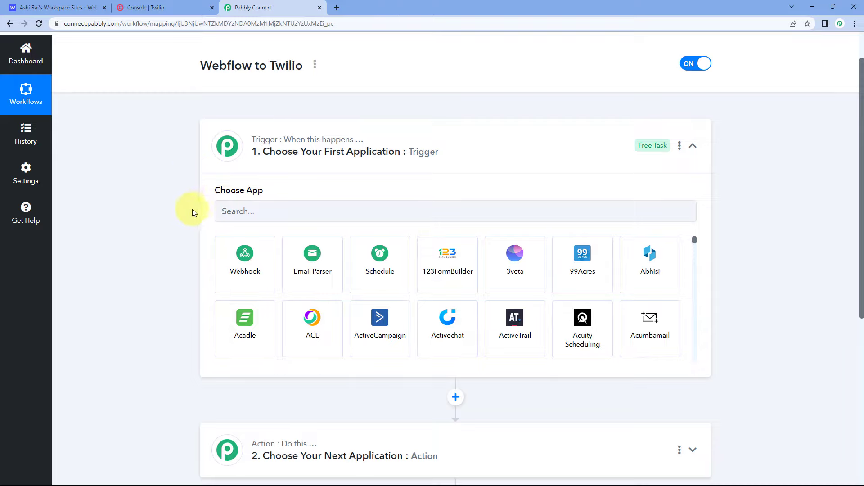
{"action": "scroll", "coordinate": [190, 211], "scroll_direction": "up", "scroll_amount": 1}
{"action": "scroll", "coordinate": [188, 211], "scroll_direction": "down", "scroll_amount": 4}
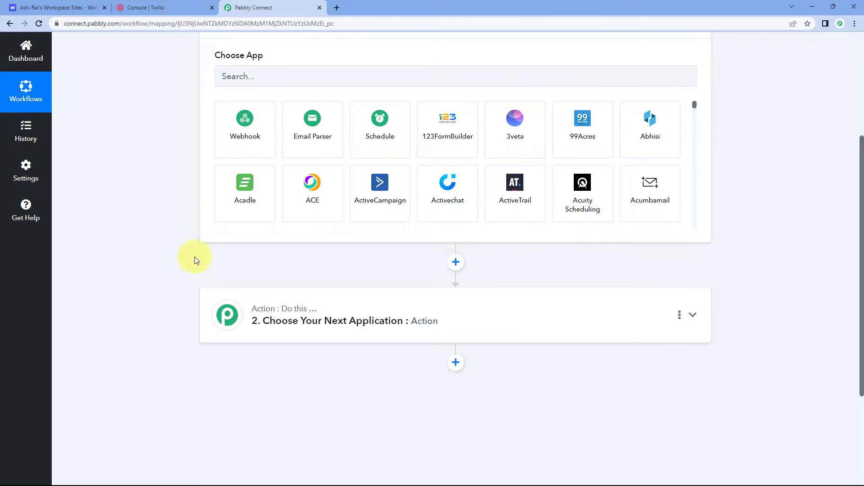
{"action": "scroll", "coordinate": [179, 279], "scroll_direction": "up", "scroll_amount": 5}
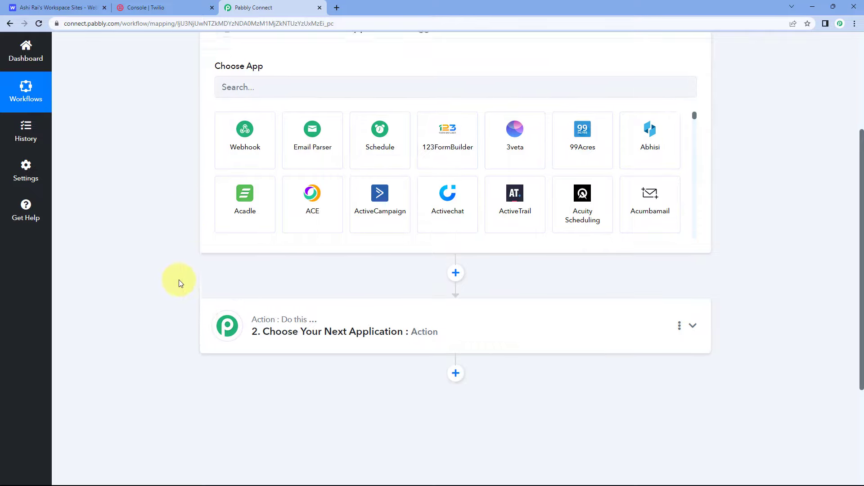
{"action": "left_click", "coordinate": [63, 8]}
{"action": "left_click", "coordinate": [225, 90]}
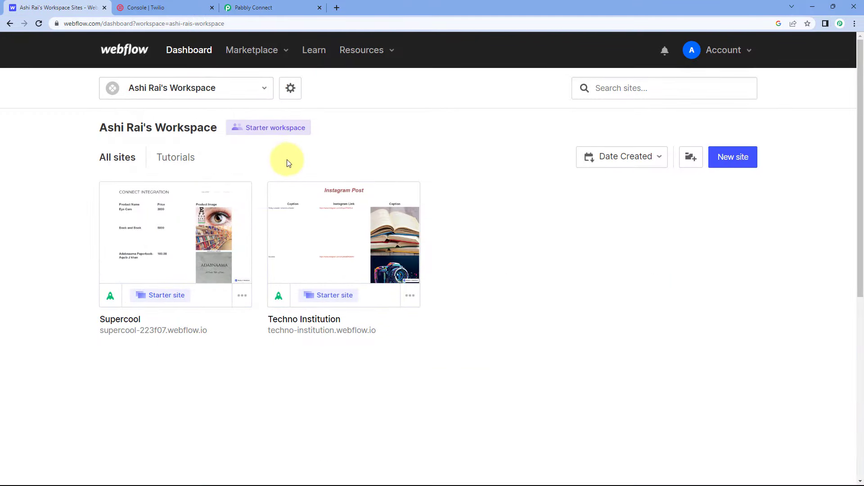
{"action": "left_click", "coordinate": [263, 8]}
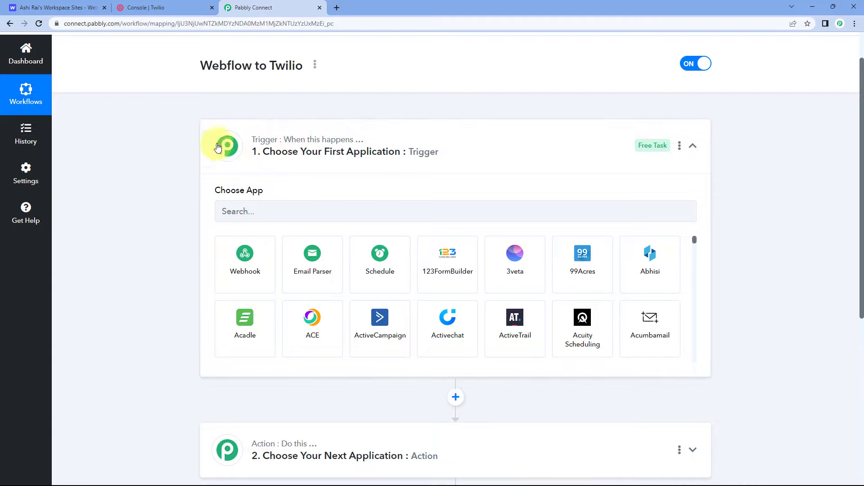
Step: Search for Webflow in the trigger's app list and choose it as the trigger application
{"action": "scroll", "coordinate": [187, 166], "scroll_direction": "down", "scroll_amount": 2}
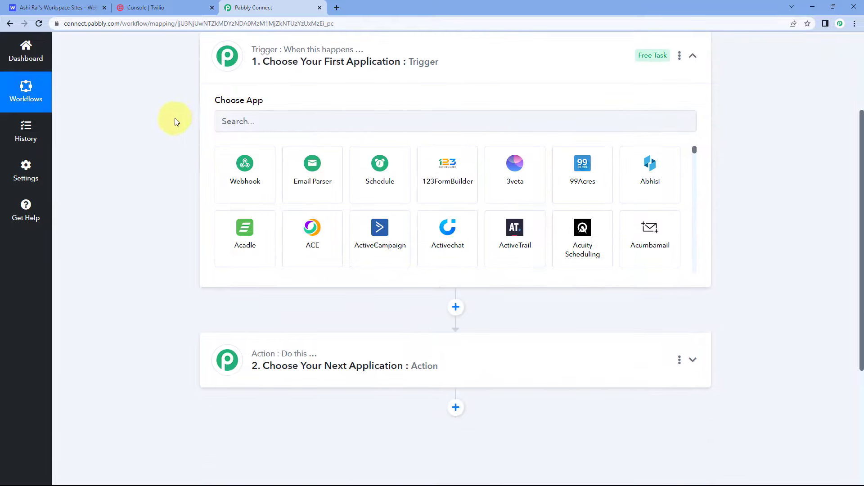
{"action": "scroll", "coordinate": [172, 168], "scroll_direction": "down", "scroll_amount": 3}
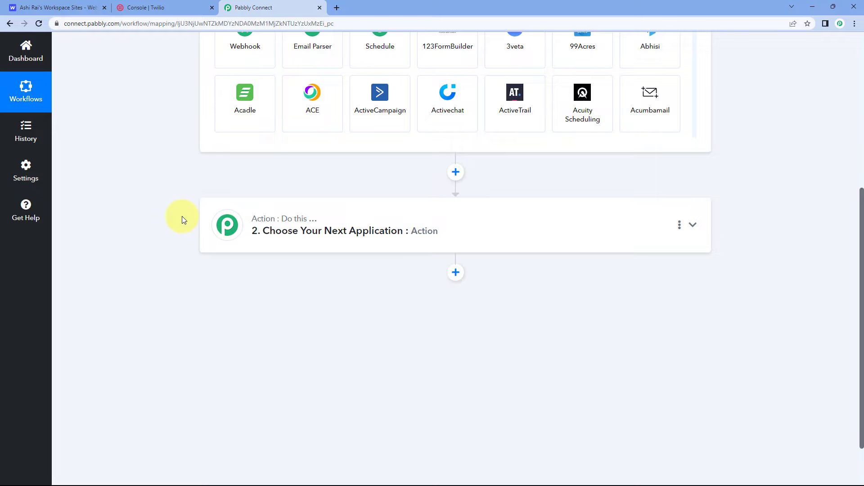
{"action": "scroll", "coordinate": [176, 208], "scroll_direction": "up", "scroll_amount": 3}
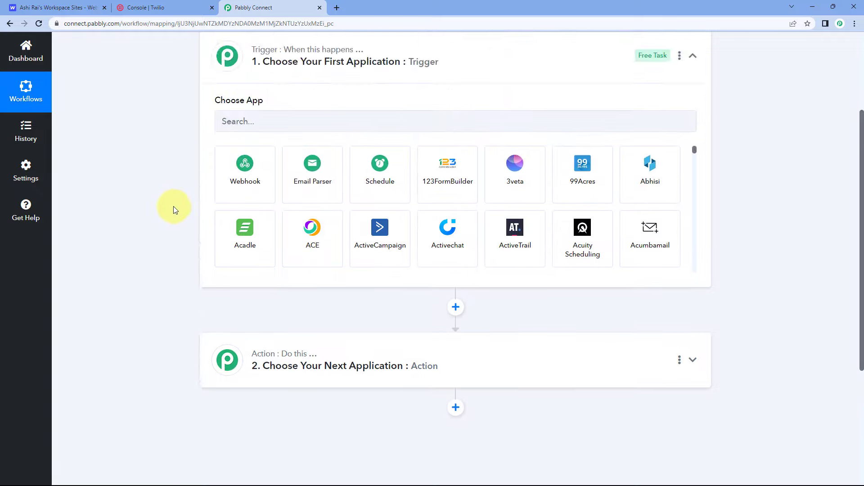
{"action": "scroll", "coordinate": [169, 117], "scroll_direction": "up", "scroll_amount": 1}
{"action": "left_click", "coordinate": [232, 166]}
{"action": "type", "text": "Webflow"}
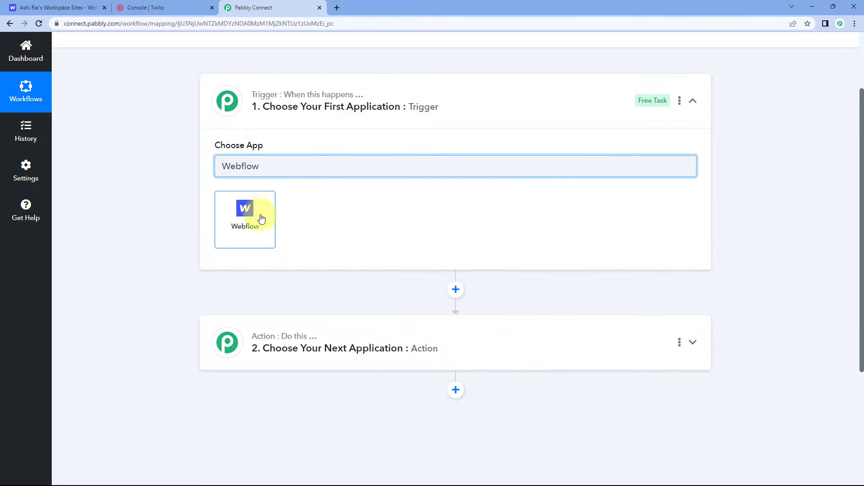
{"action": "left_click", "coordinate": [262, 219]}
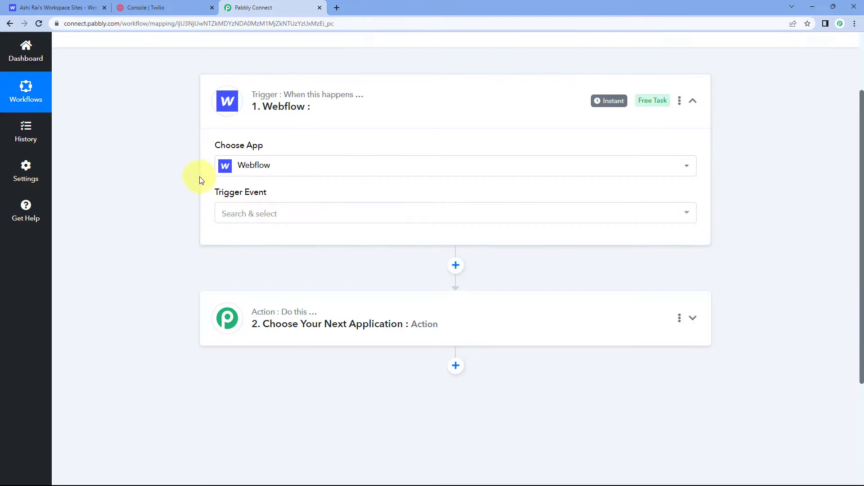
Step: Set the Webflow trigger event to New Form Submission
{"action": "left_click", "coordinate": [260, 215]}
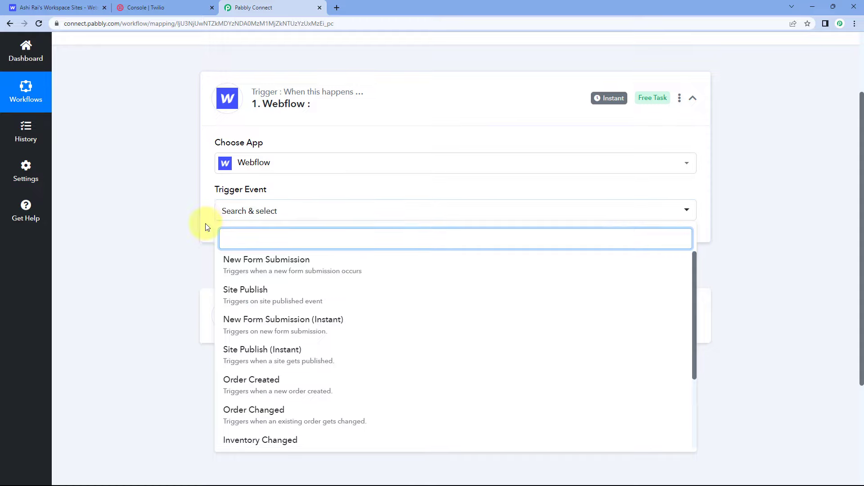
{"action": "scroll", "coordinate": [206, 223], "scroll_direction": "down", "scroll_amount": 2}
{"action": "left_click", "coordinate": [300, 181]}
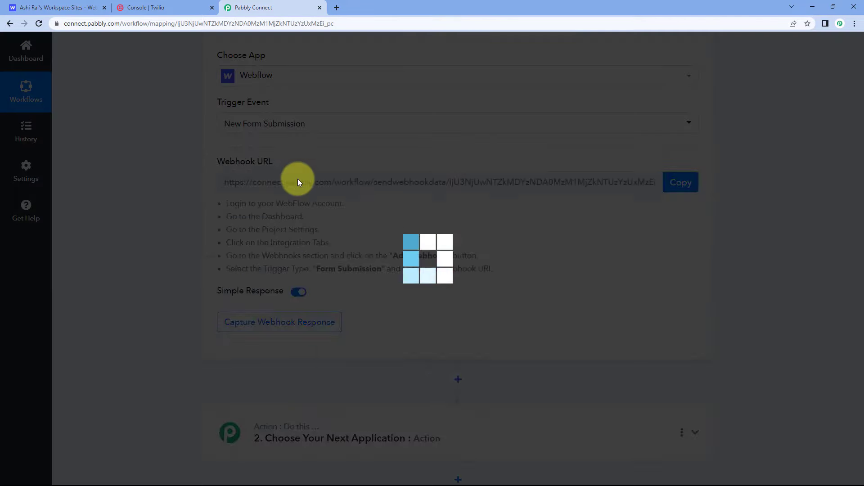
Step: Read the trigger's webhook setup instructions and copy its webhook URL
{"action": "scroll", "coordinate": [298, 179], "scroll_direction": "up", "scroll_amount": 1}
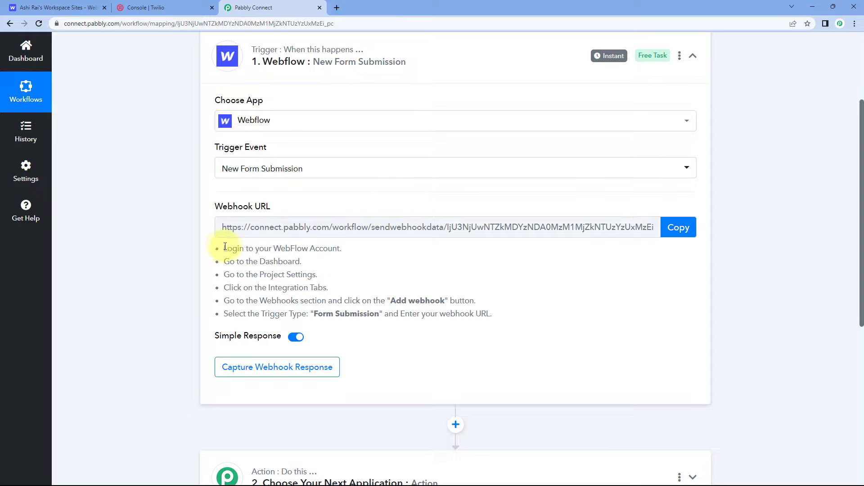
{"action": "left_click_drag", "start_coordinate": [225, 248], "coordinate": [496, 314]}
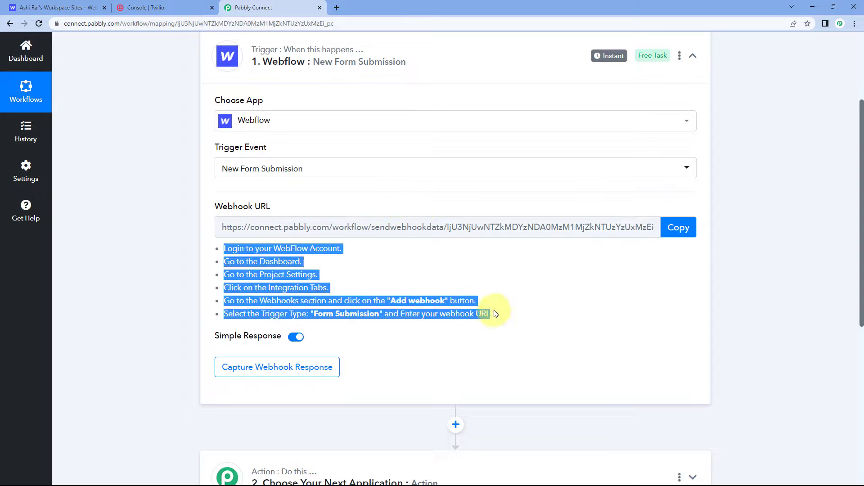
{"action": "left_click", "coordinate": [490, 272]}
{"action": "left_click", "coordinate": [677, 228]}
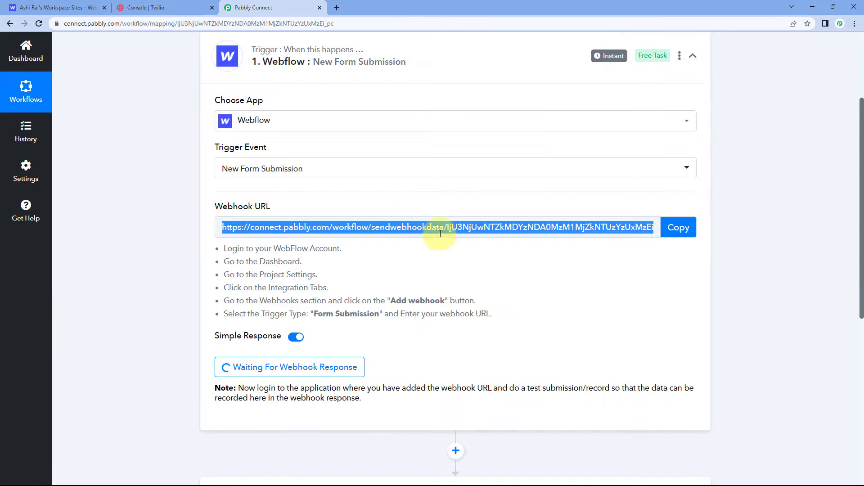
Step: Switch to Webflow and open the integrations settings of the Supercool site
{"action": "left_click", "coordinate": [47, 8]}
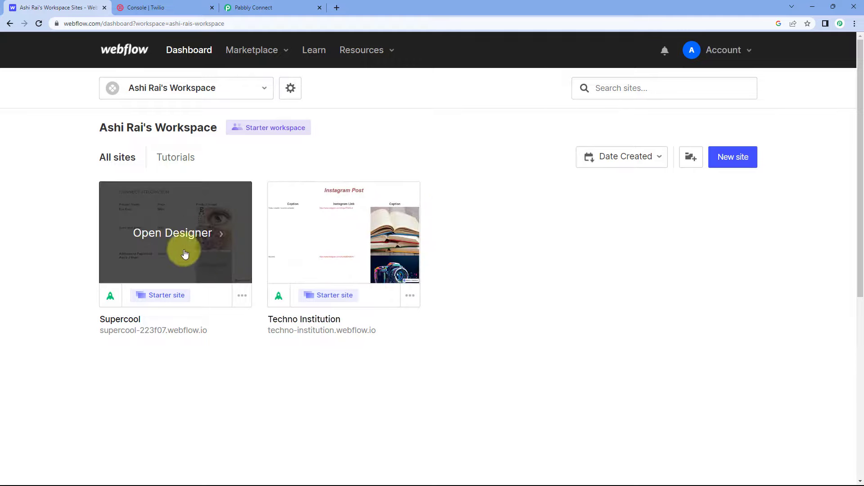
{"action": "left_click", "coordinate": [242, 297]}
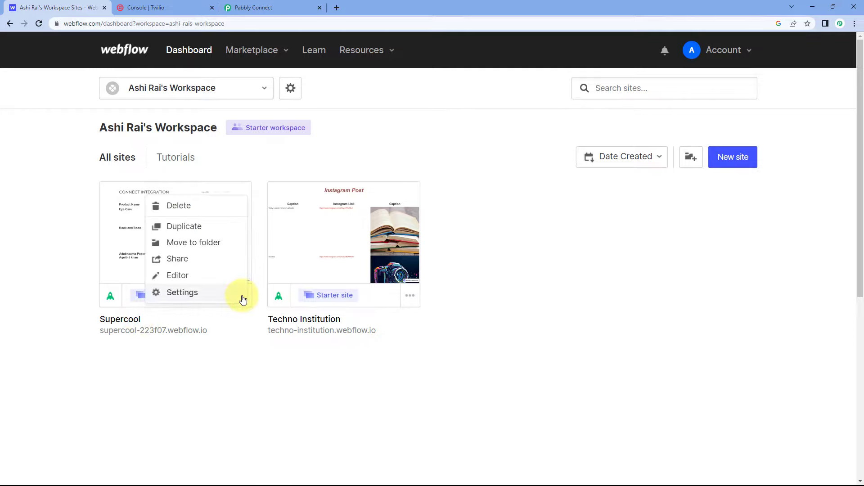
{"action": "left_click", "coordinate": [200, 297]}
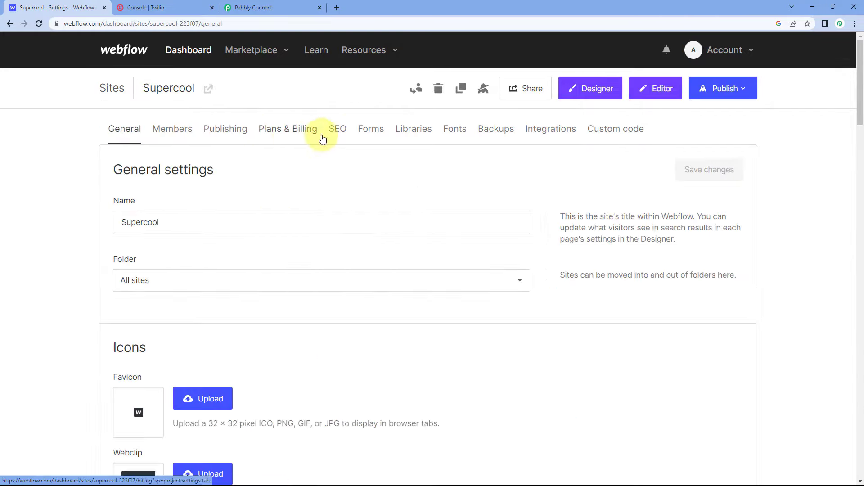
{"action": "left_click", "coordinate": [553, 135]}
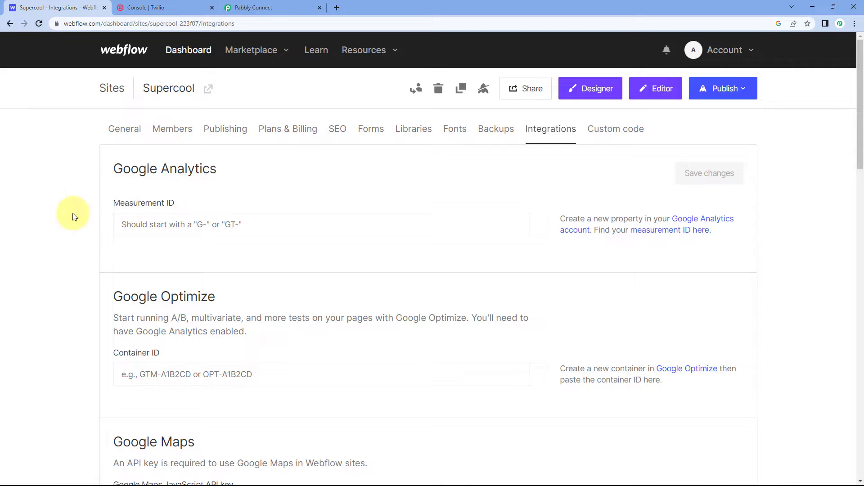
Step: Start adding a webhook to the Supercool site with Form submission as its trigger type
{"action": "scroll", "coordinate": [72, 215], "scroll_direction": "down", "scroll_amount": 9}
{"action": "scroll", "coordinate": [72, 212], "scroll_direction": "down", "scroll_amount": 9}
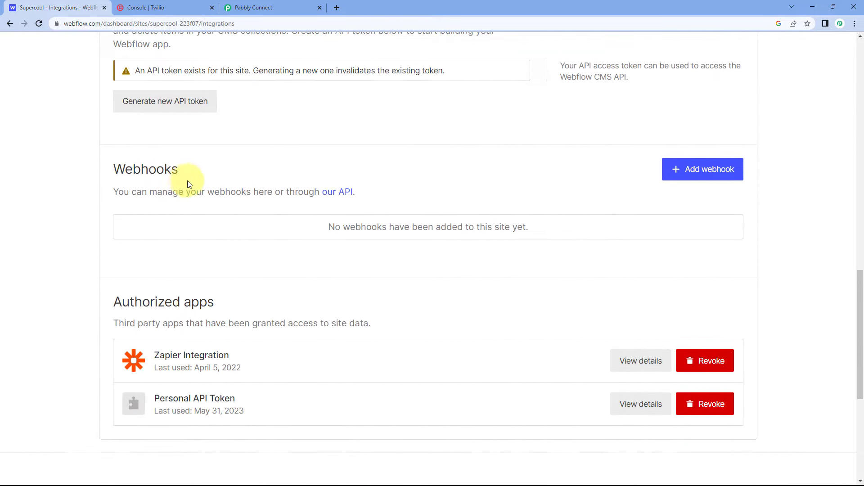
{"action": "left_click", "coordinate": [705, 171]}
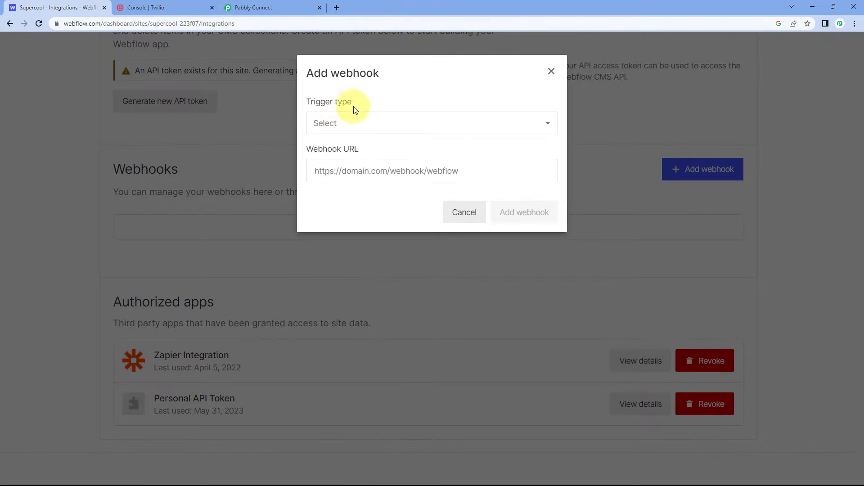
{"action": "left_click", "coordinate": [366, 123]}
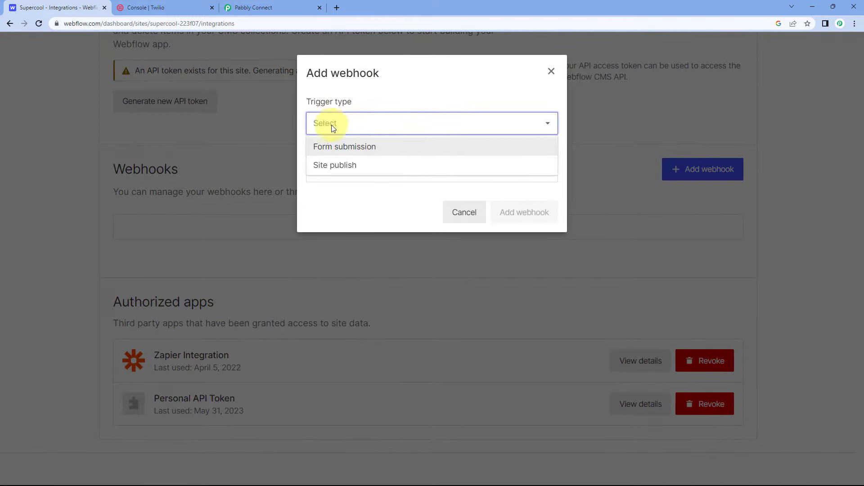
{"action": "left_click", "coordinate": [338, 150]}
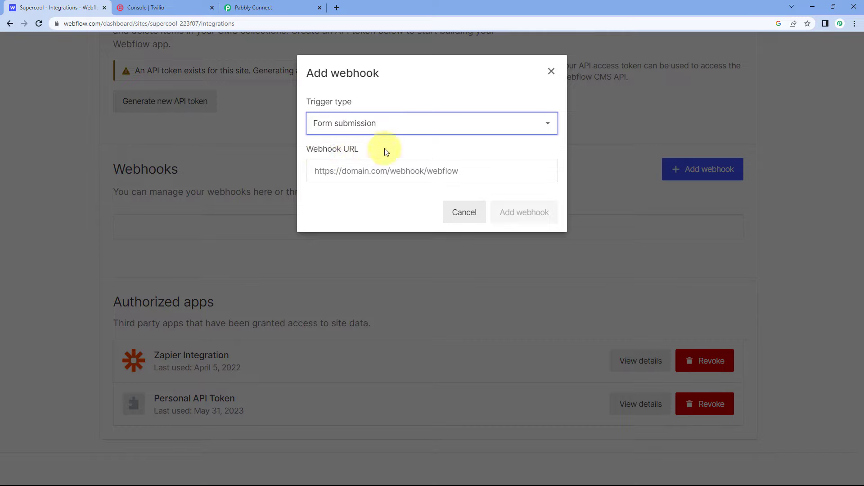
Step: Copy the webhook URL from the Pabbly Connect trigger, paste it into the new Webflow webhook and add the webhook
{"action": "left_click", "coordinate": [277, 7]}
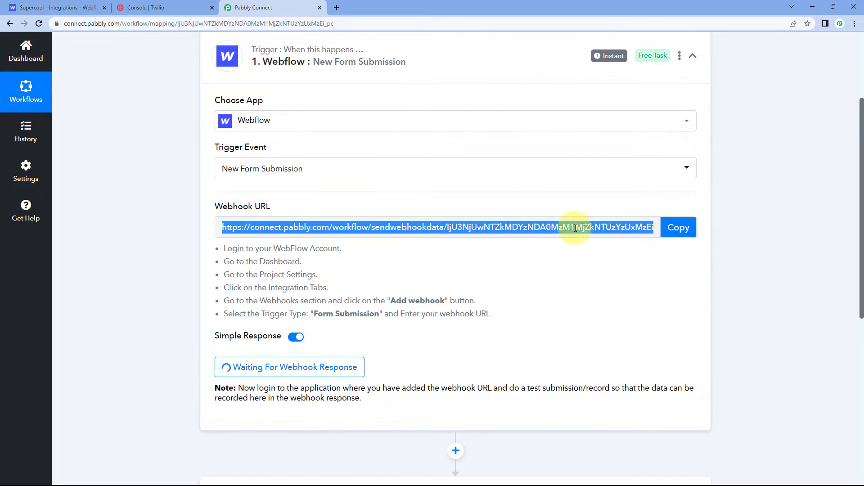
{"action": "left_click", "coordinate": [680, 231]}
{"action": "left_click", "coordinate": [54, 7]}
{"action": "left_click", "coordinate": [328, 170]}
{"action": "right_click", "coordinate": [343, 170]}
{"action": "left_click", "coordinate": [394, 238]}
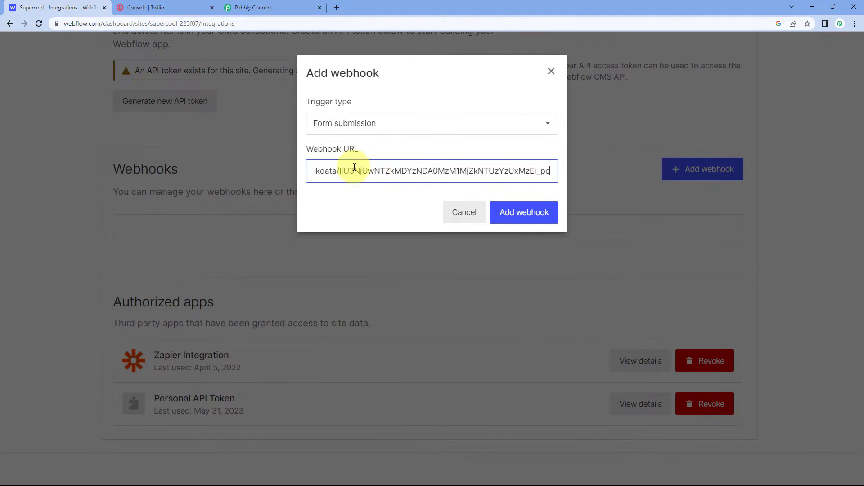
{"action": "left_click", "coordinate": [526, 215]}
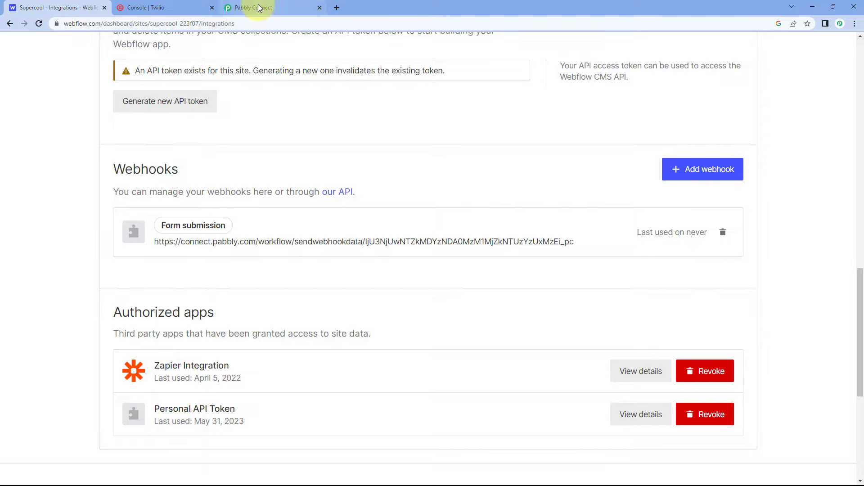
Step: Switch to Pabbly Connect and check the Webflow trigger's webhook response status and test submission note
{"action": "mouse_move", "coordinate": [259, 5]}
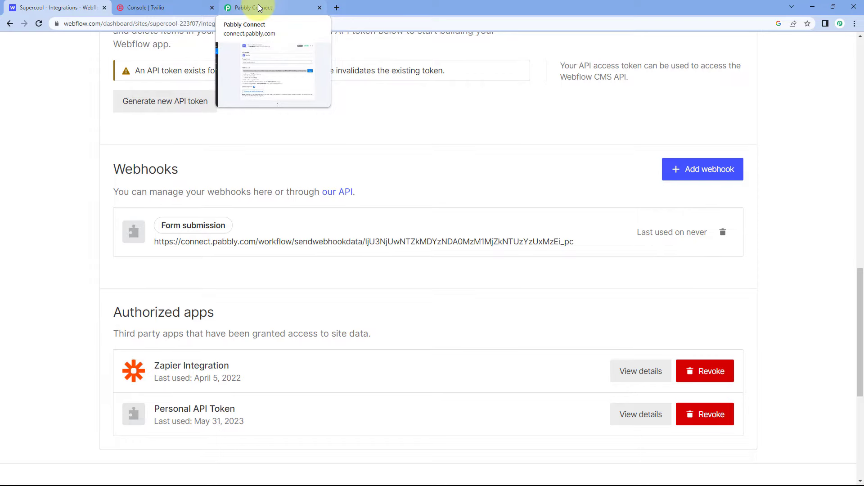
{"action": "left_click", "coordinate": [259, 5]}
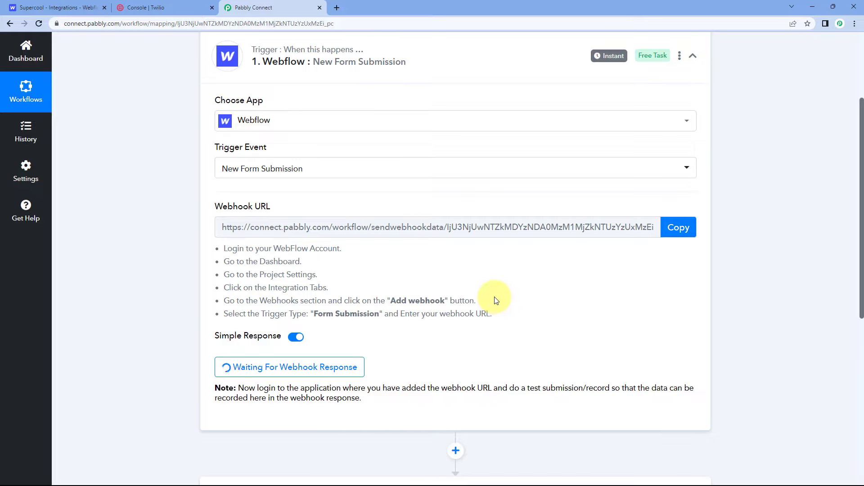
{"action": "scroll", "coordinate": [432, 291], "scroll_direction": "down", "scroll_amount": 3}
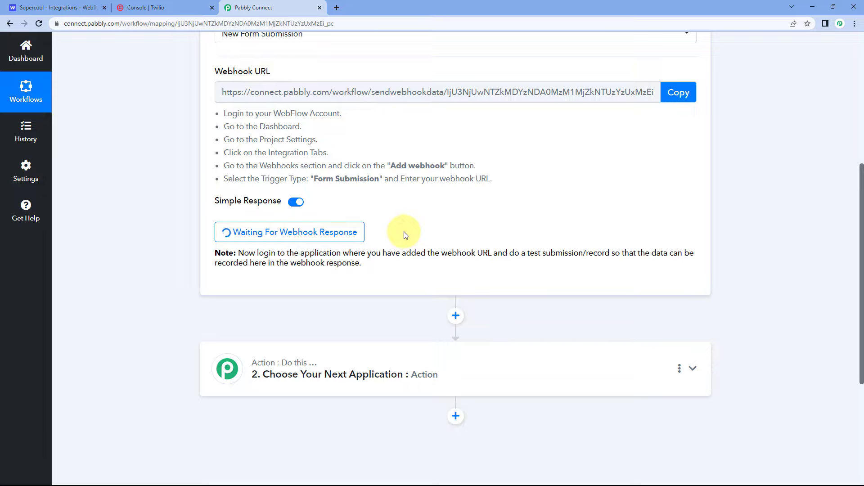
Step: Switch to Webflow, open the Supercool site's published staging domain and go to its Forms page
{"action": "left_click", "coordinate": [77, 5]}
{"action": "scroll", "coordinate": [266, 123], "scroll_direction": "up", "scroll_amount": 4}
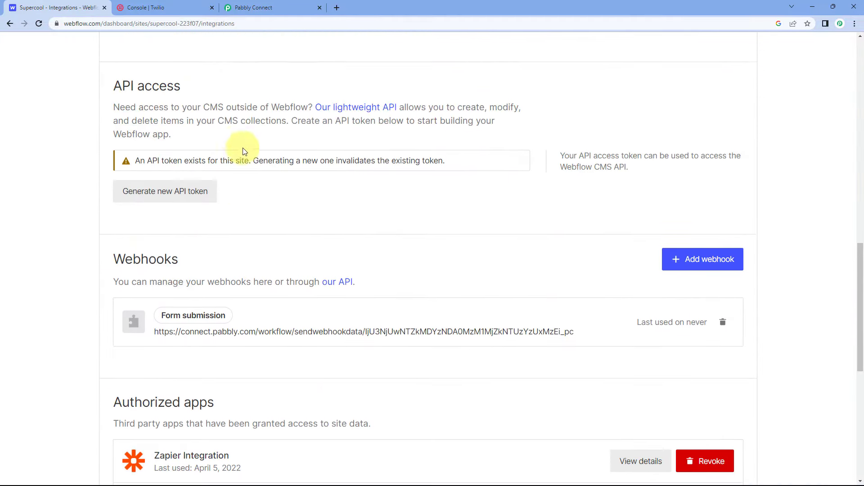
{"action": "scroll", "coordinate": [145, 118], "scroll_direction": "up", "scroll_amount": 15}
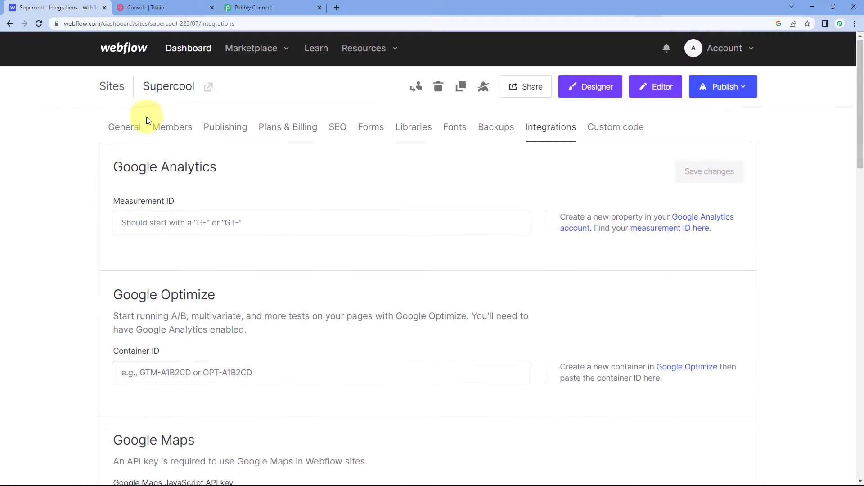
{"action": "left_click", "coordinate": [225, 88]}
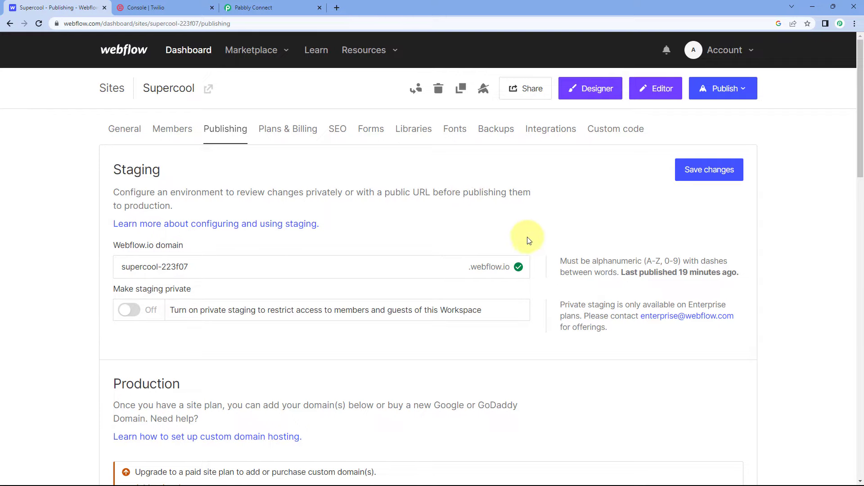
{"action": "left_click", "coordinate": [733, 91]}
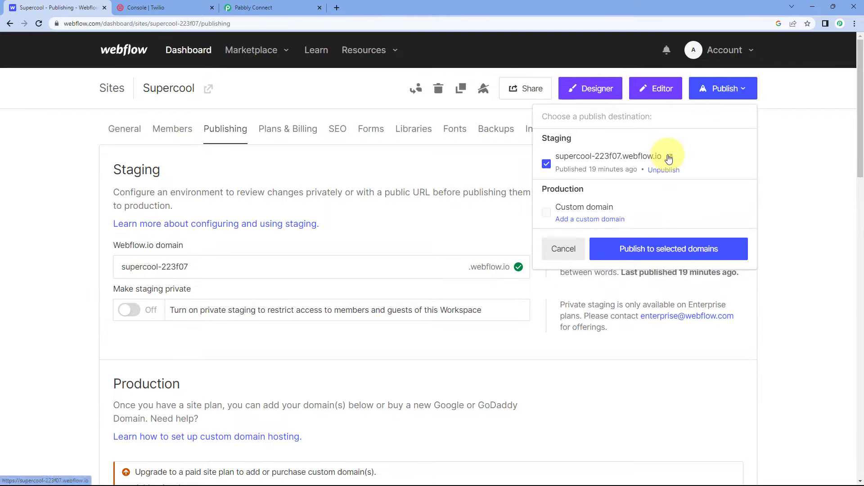
{"action": "left_click", "coordinate": [652, 157]}
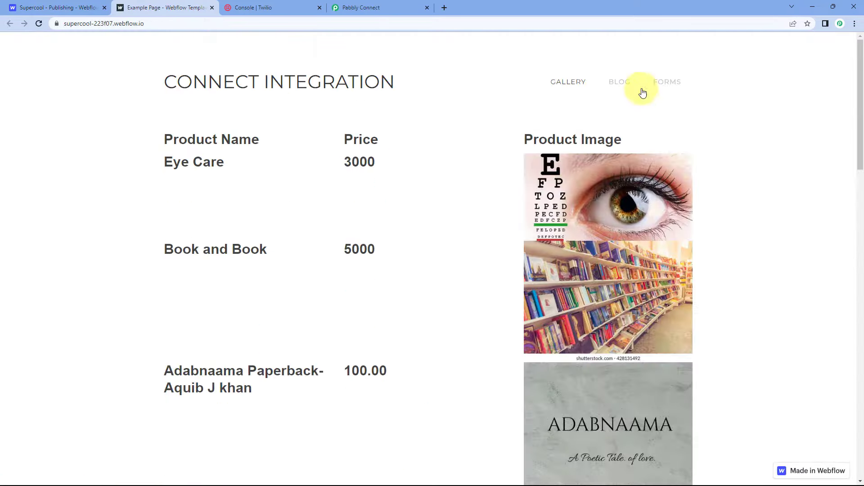
{"action": "left_click", "coordinate": [667, 84]}
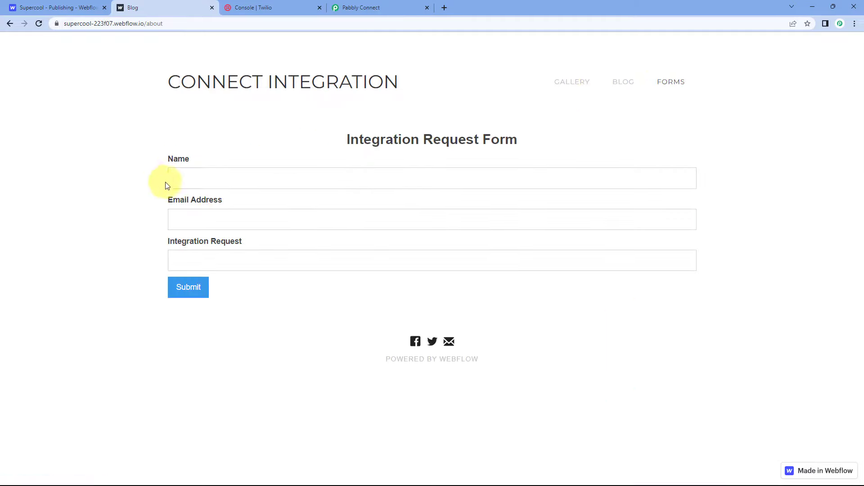
{"action": "left_click", "coordinate": [59, 7]}
{"action": "left_click", "coordinate": [166, 6]}
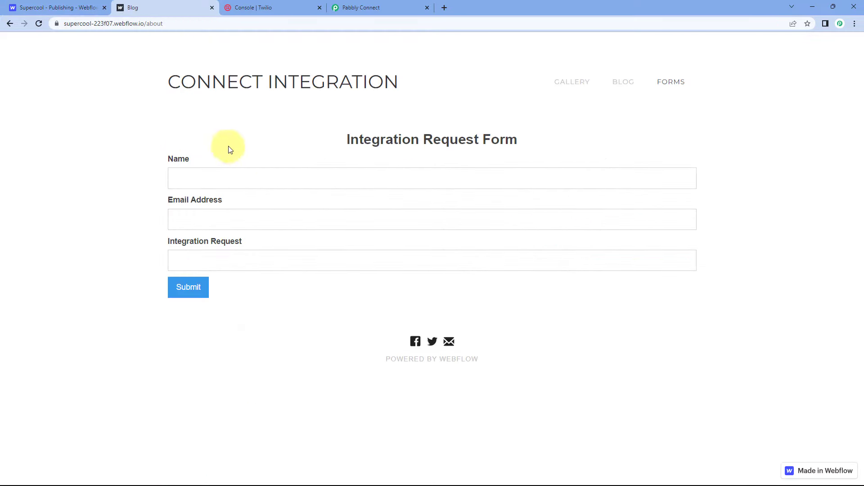
Step: Fill in the Integration Request Form with a demo name, an email address and the request "This is a test submission.", and submit it
{"action": "left_click", "coordinate": [210, 180]}
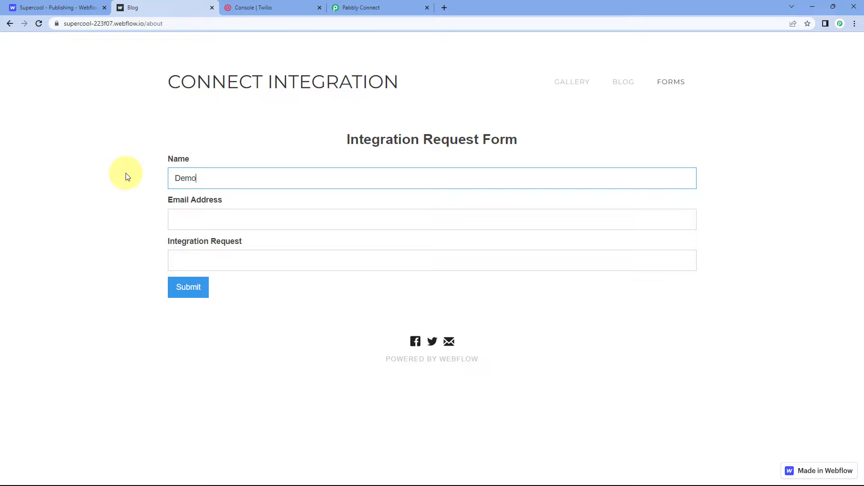
{"action": "key", "text": "Tab"}
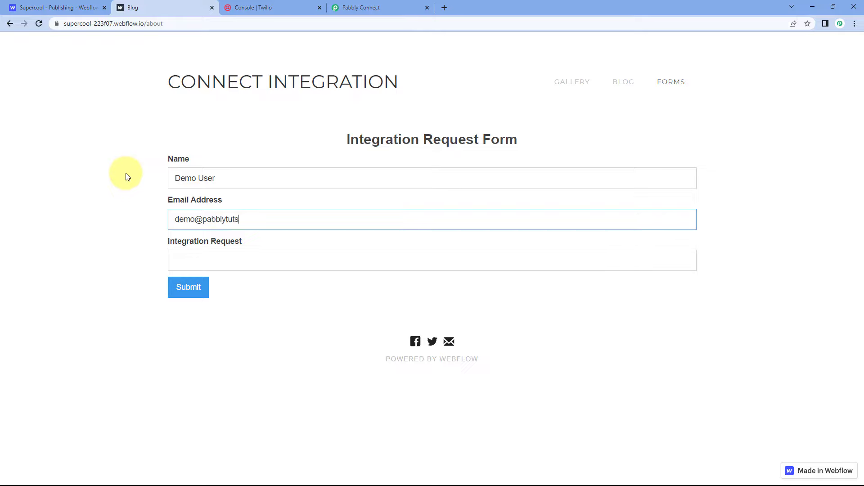
{"action": "key", "text": "Tab"}
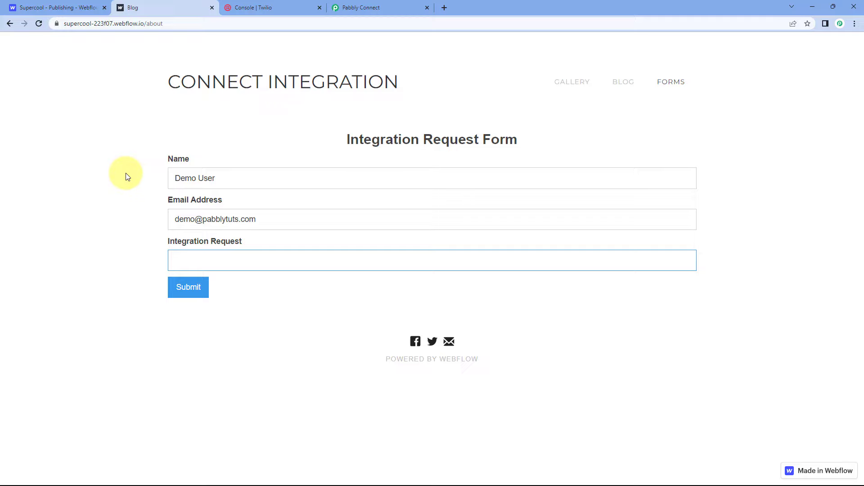
{"action": "type", "text": "This is a test submission."}
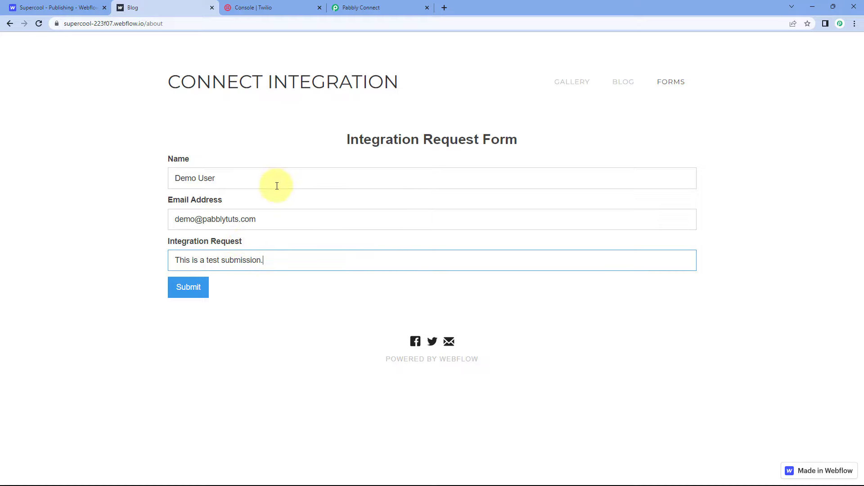
{"action": "left_click", "coordinate": [198, 288]}
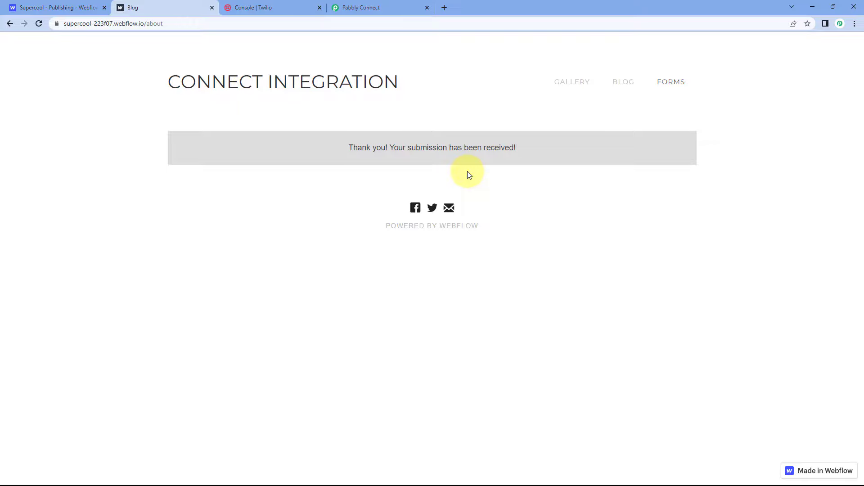
Step: Switch to Pabbly Connect and view the response received by the Webflow trigger
{"action": "left_click", "coordinate": [67, 7]}
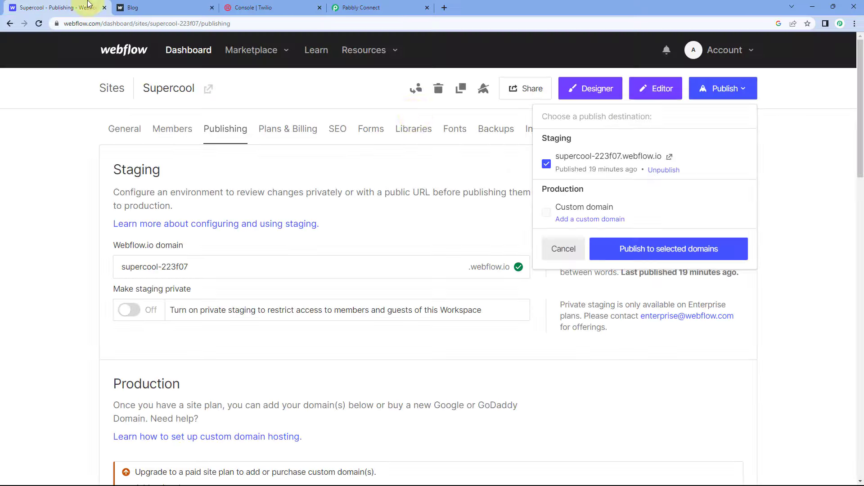
{"action": "left_click", "coordinate": [384, 3]}
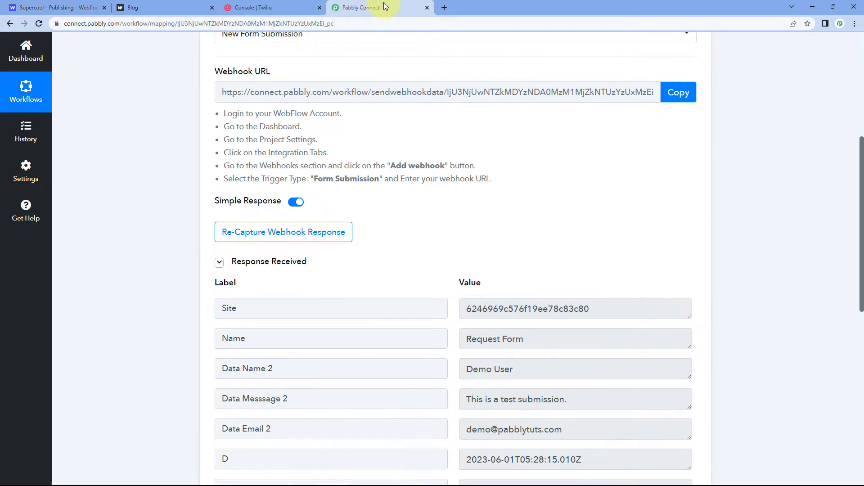
{"action": "scroll", "coordinate": [387, 203], "scroll_direction": "down", "scroll_amount": 1}
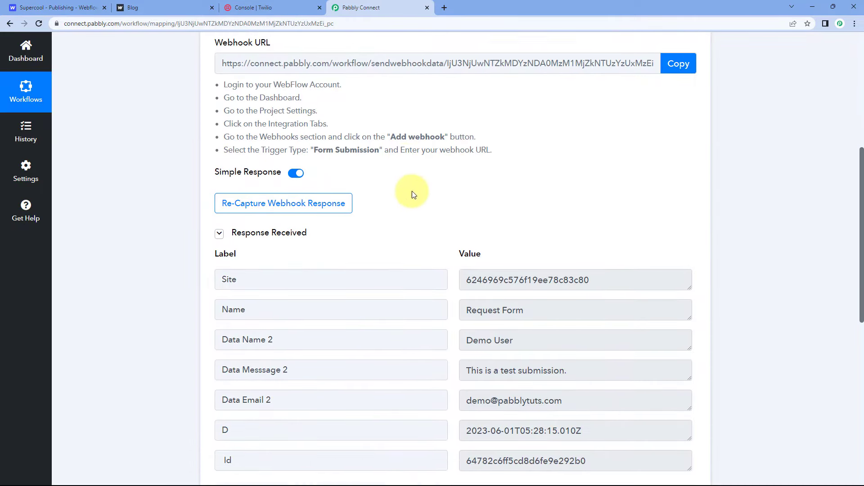
{"action": "left_click_drag", "start_coordinate": [315, 217], "coordinate": [234, 225]}
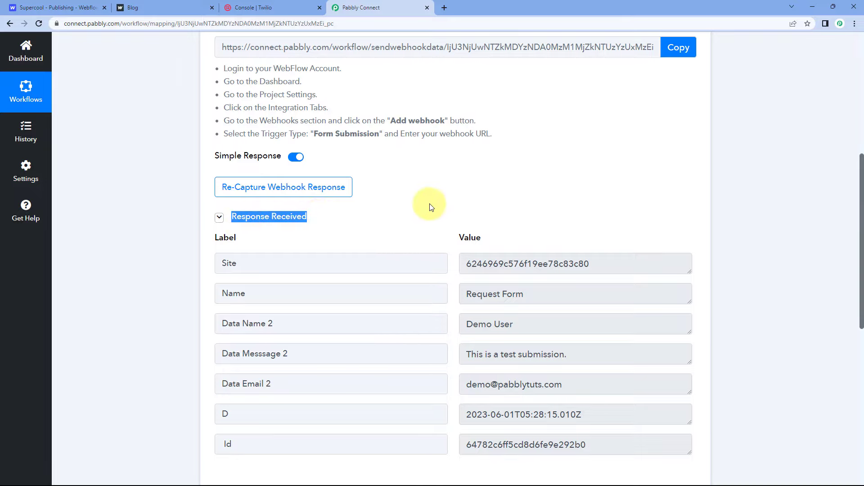
{"action": "scroll", "coordinate": [428, 203], "scroll_direction": "down", "scroll_amount": 3}
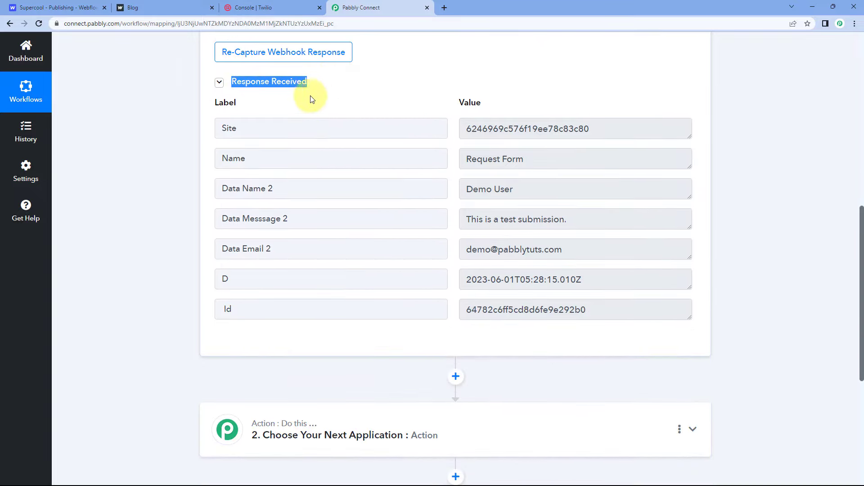
{"action": "left_click", "coordinate": [454, 134]}
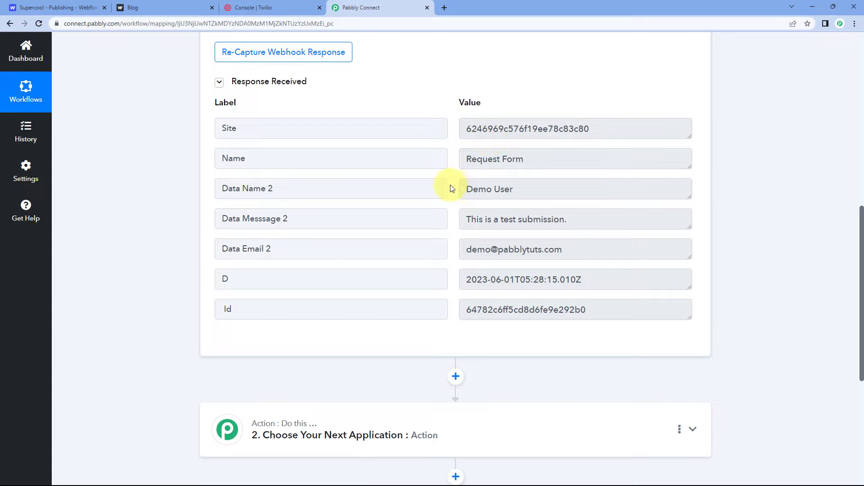
Step: Examine the captured submitter name, message, email, timestamp, ID and form name in the trigger response
{"action": "left_click_drag", "start_coordinate": [512, 190], "coordinate": [453, 189]}
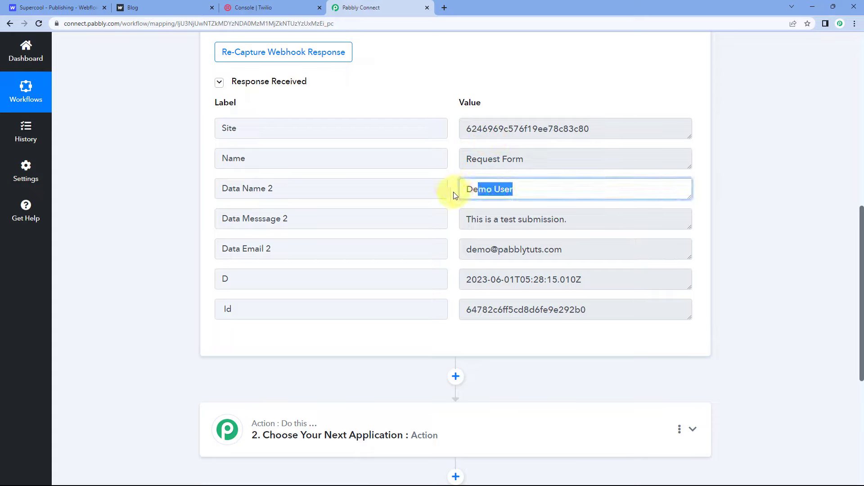
{"action": "left_click_drag", "start_coordinate": [567, 219], "coordinate": [453, 213]}
{"action": "left_click", "coordinate": [453, 214]}
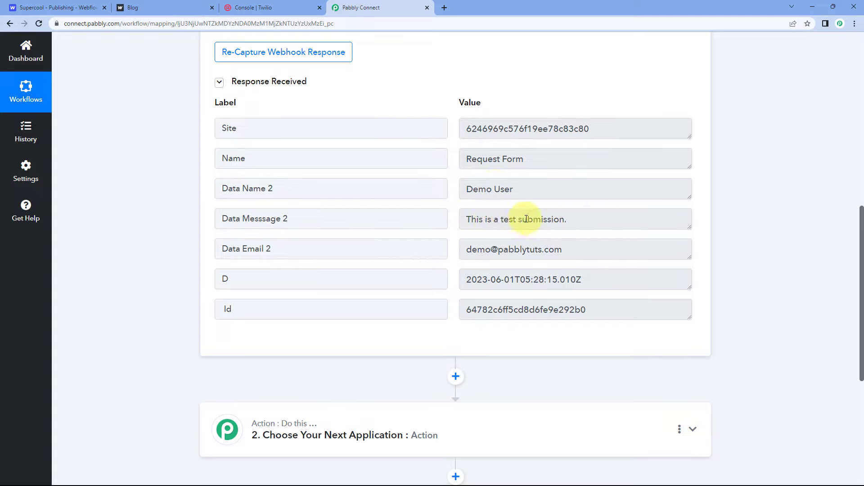
{"action": "left_click_drag", "start_coordinate": [581, 248], "coordinate": [452, 256]}
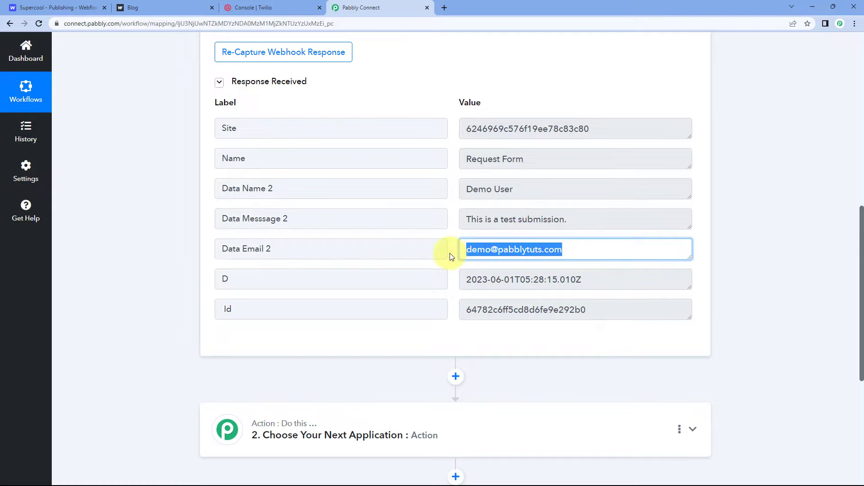
{"action": "left_click", "coordinate": [452, 253]}
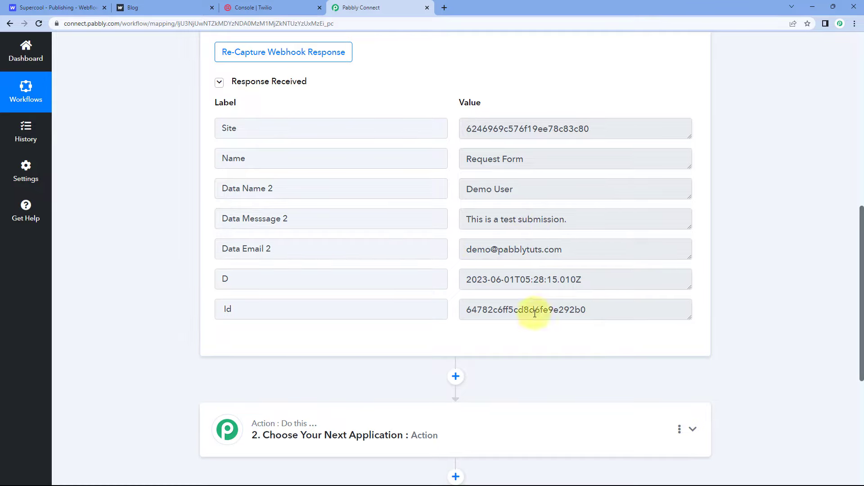
{"action": "left_click_drag", "start_coordinate": [614, 315], "coordinate": [469, 310]}
{"action": "left_click_drag", "start_coordinate": [466, 280], "coordinate": [608, 278]}
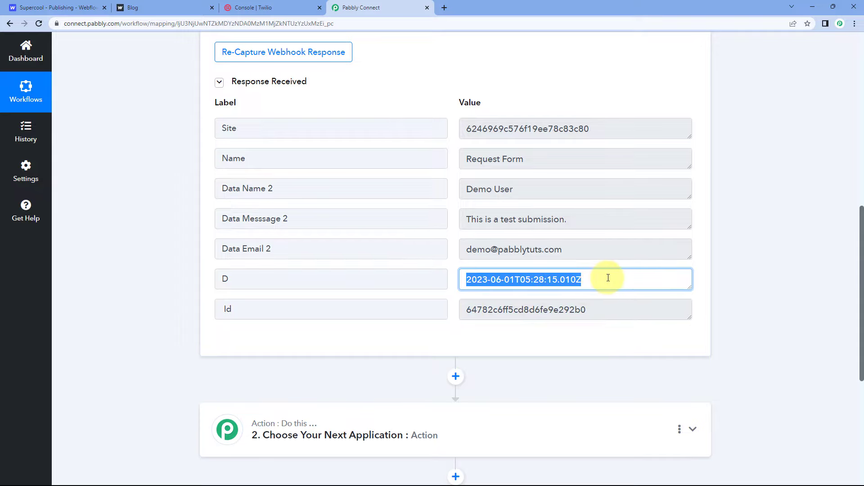
{"action": "left_click", "coordinate": [456, 245]}
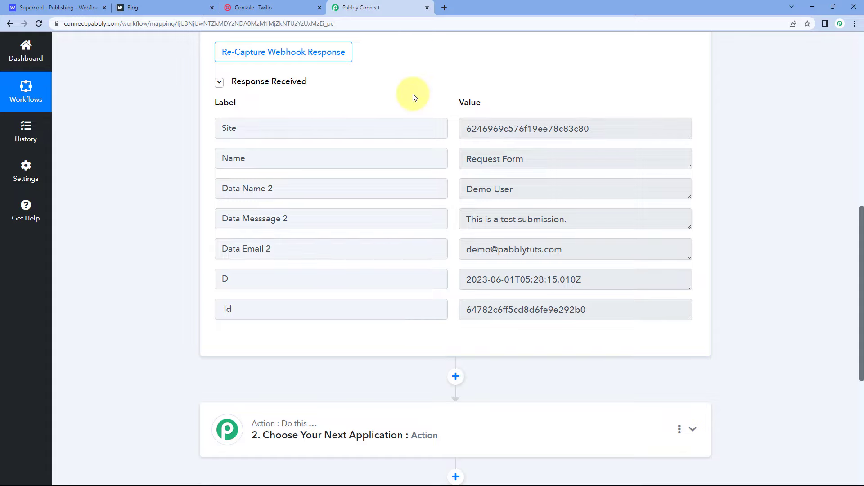
{"action": "left_click", "coordinate": [68, 7]}
{"action": "left_click", "coordinate": [365, 8]}
{"action": "mouse_move", "coordinate": [460, 104]}
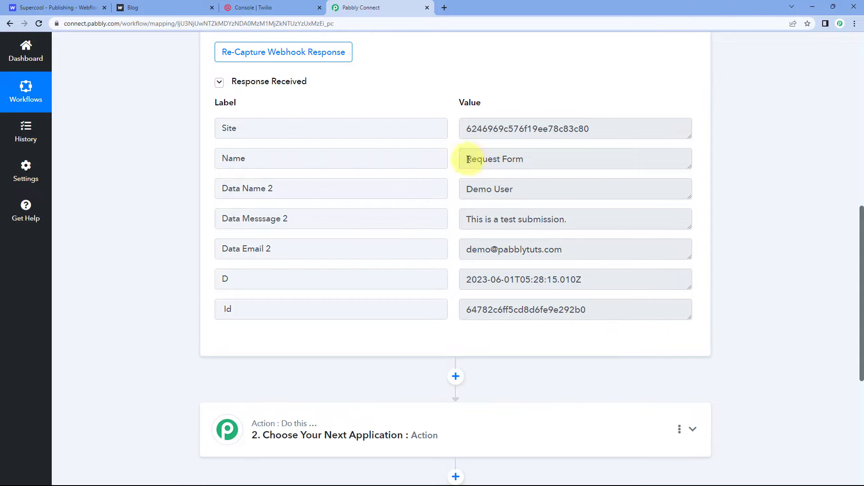
{"action": "left_click_drag", "start_coordinate": [465, 159], "coordinate": [555, 160]}
{"action": "left_click", "coordinate": [453, 145]}
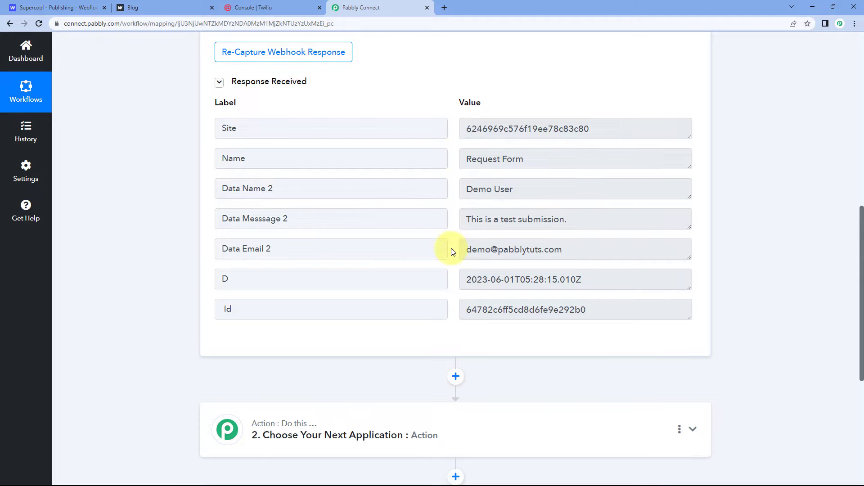
Step: Choose Twilio as the workflow's action application and set its action event to Send SMS Message
{"action": "scroll", "coordinate": [160, 204], "scroll_direction": "down", "scroll_amount": 6}
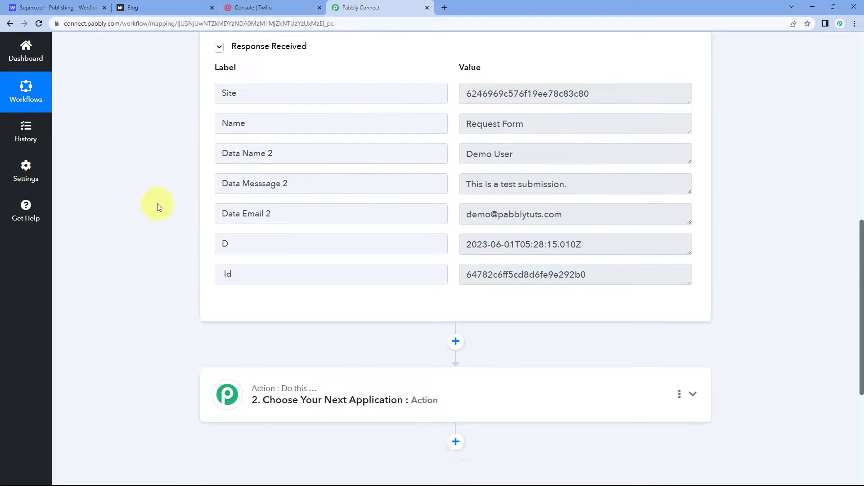
{"action": "left_click", "coordinate": [365, 162]}
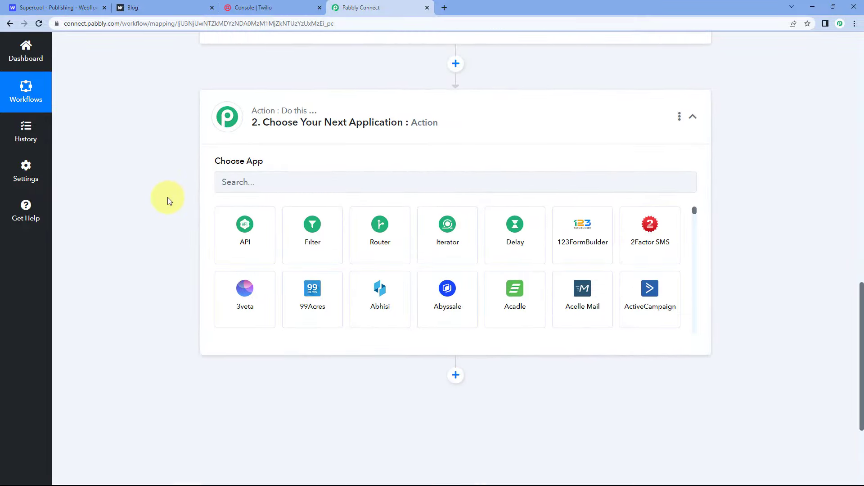
{"action": "scroll", "coordinate": [168, 198], "scroll_direction": "down", "scroll_amount": 1}
{"action": "type", "text": "Twilio"}
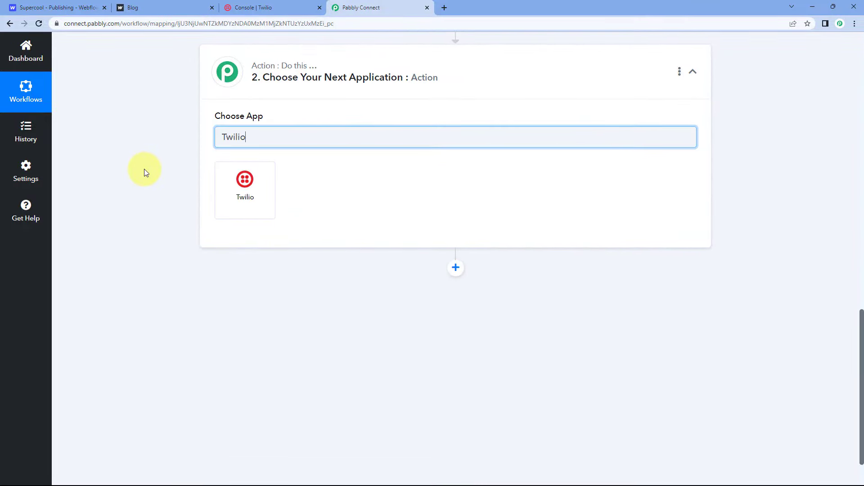
{"action": "left_click", "coordinate": [247, 184]}
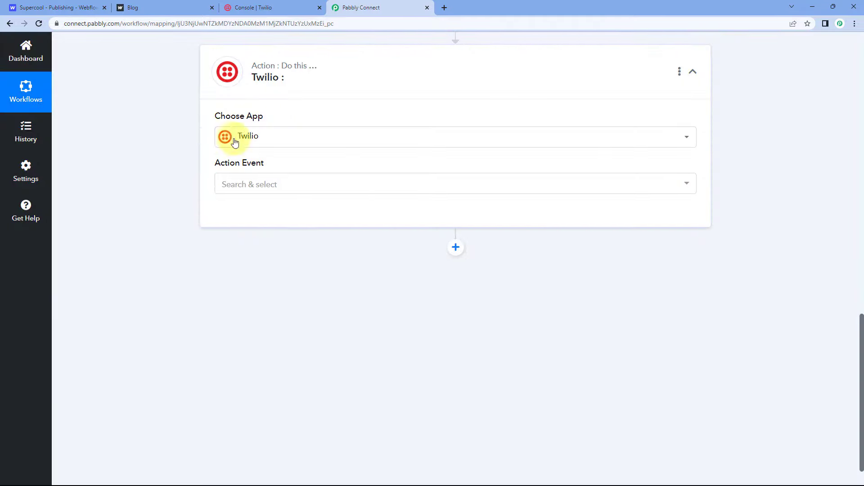
{"action": "left_click", "coordinate": [293, 182]}
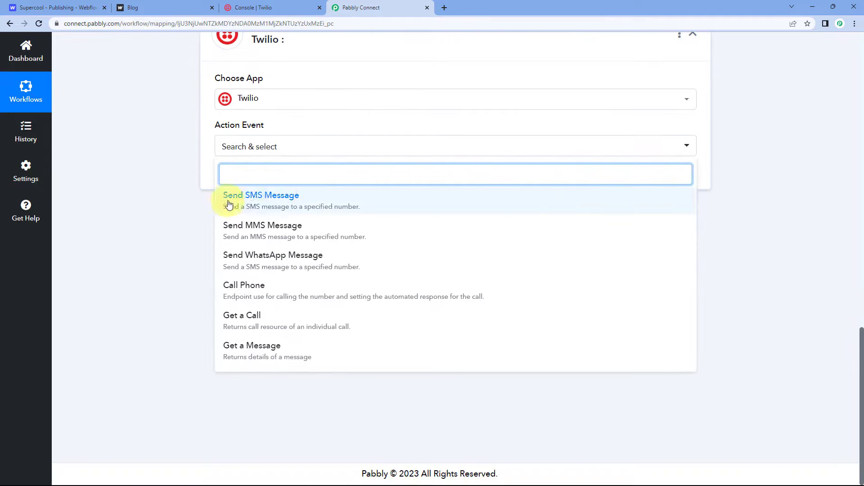
{"action": "left_click", "coordinate": [288, 204]}
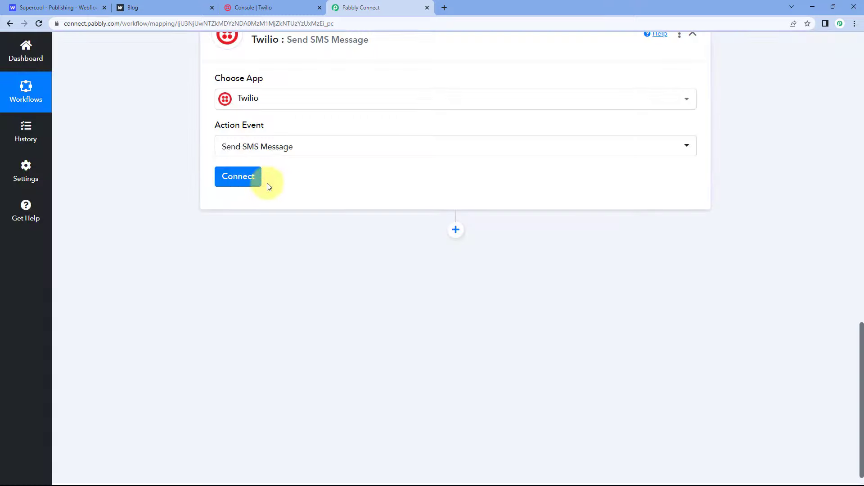
Step: Start connecting the Twilio account with the Add New Connection option
{"action": "left_click", "coordinate": [245, 176]}
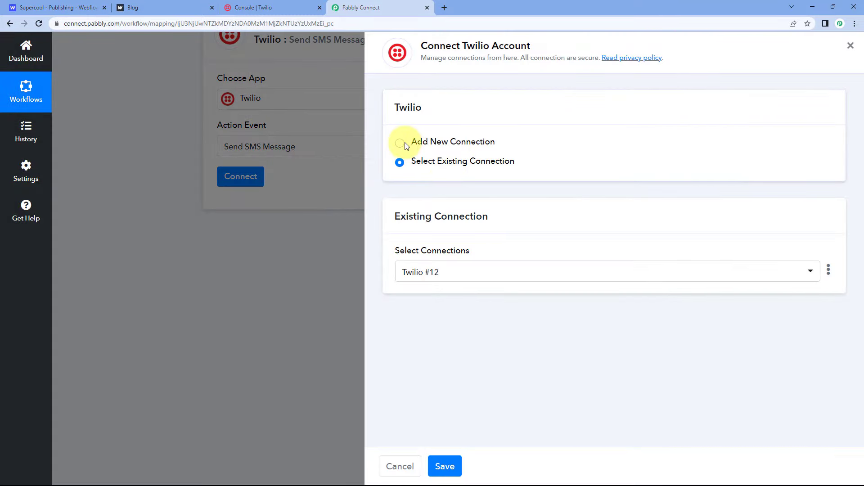
{"action": "left_click", "coordinate": [400, 143]}
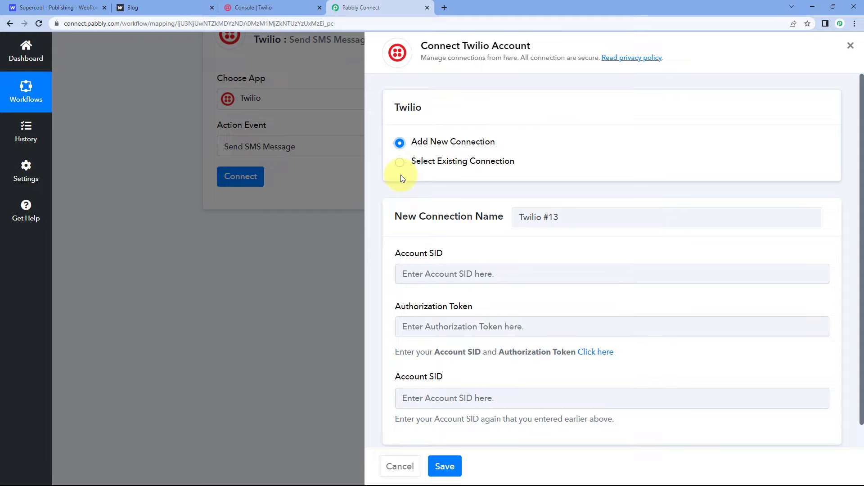
{"action": "scroll", "coordinate": [493, 230], "scroll_direction": "down", "scroll_amount": 1}
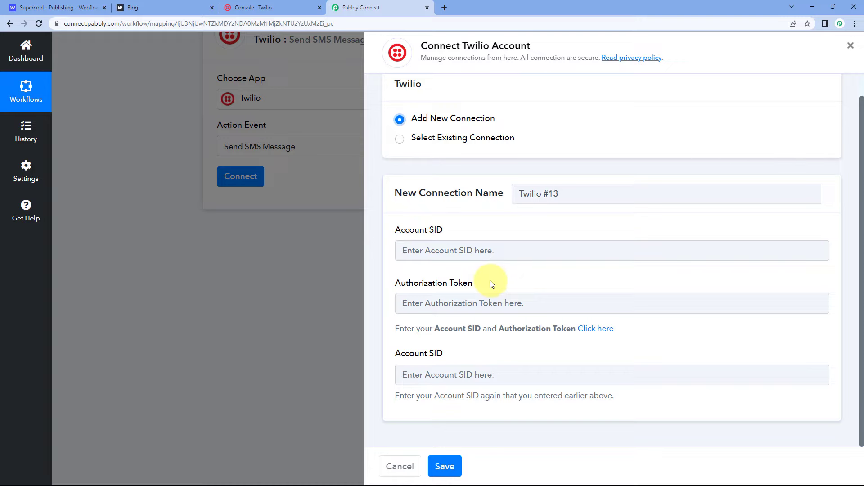
Step: Switch to the Twilio console and copy the Account SID from the Account Info section
{"action": "left_click", "coordinate": [280, 8]}
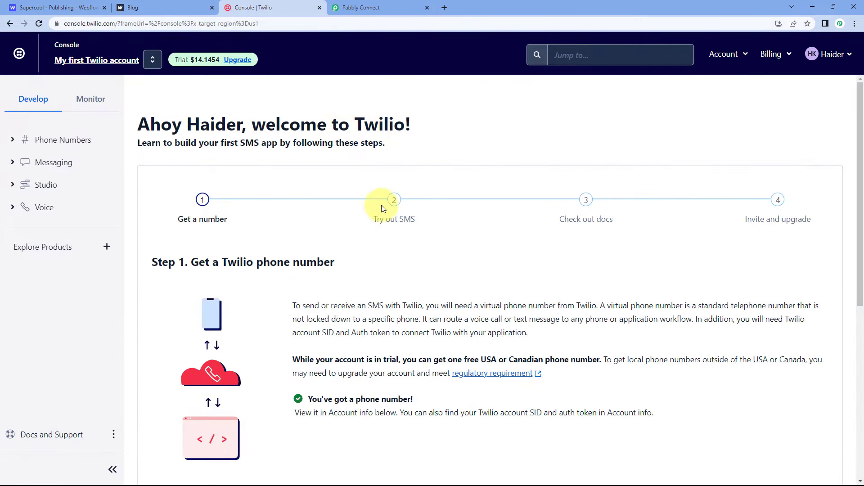
{"action": "scroll", "coordinate": [381, 208], "scroll_direction": "down", "scroll_amount": 2}
{"action": "scroll", "coordinate": [385, 203], "scroll_direction": "down", "scroll_amount": 4}
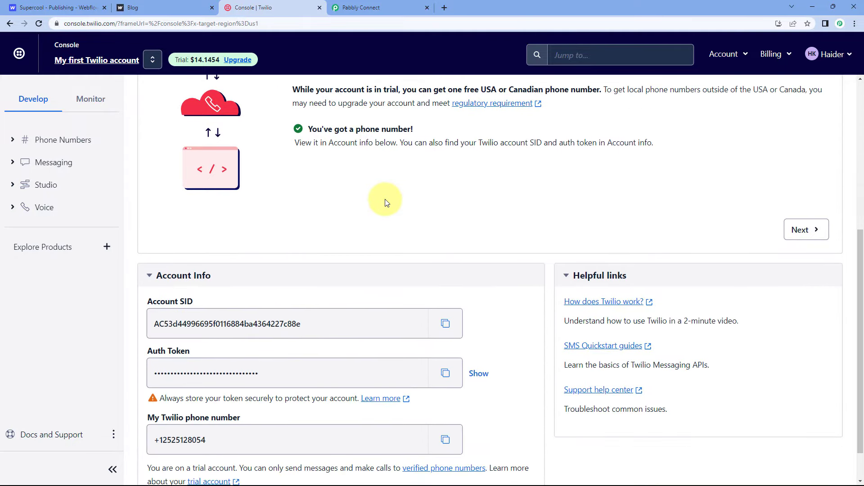
{"action": "scroll", "coordinate": [385, 202], "scroll_direction": "down", "scroll_amount": 1}
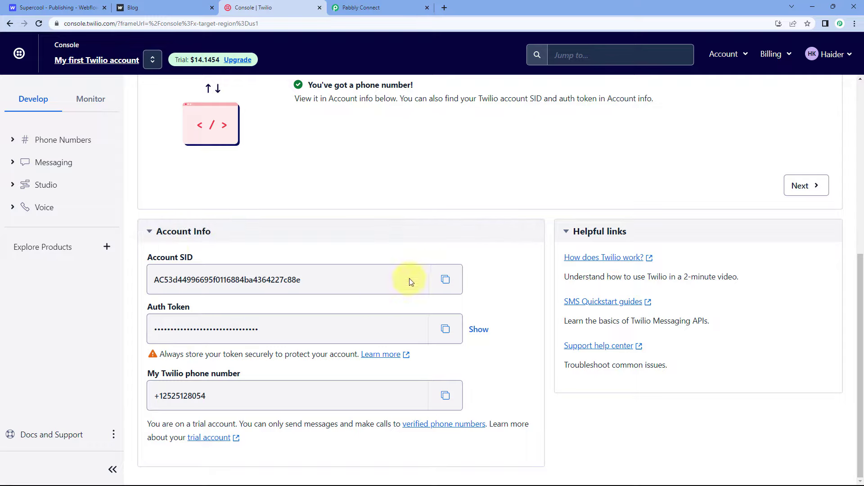
{"action": "left_click", "coordinate": [445, 280]}
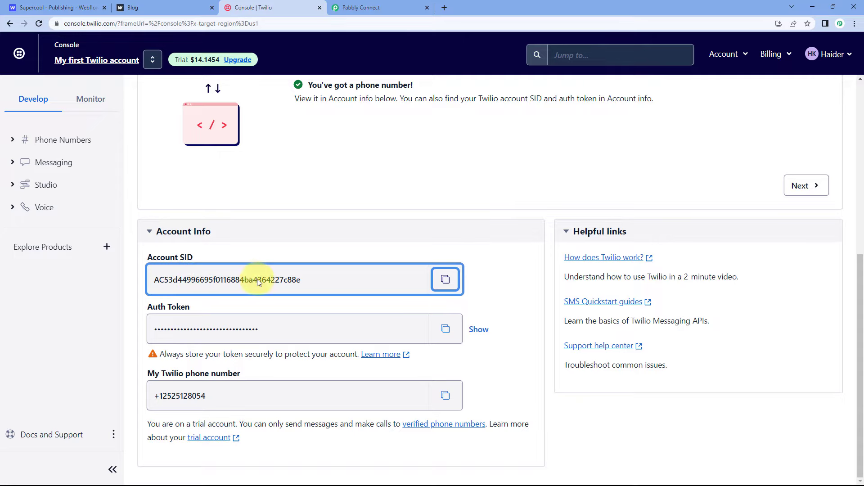
Step: Switch to Pabbly Connect, paste the copied Account SID into both Account SID fields of the new connection, and return to the Twilio console
{"action": "left_click", "coordinate": [355, 7]}
{"action": "left_click", "coordinate": [445, 250]}
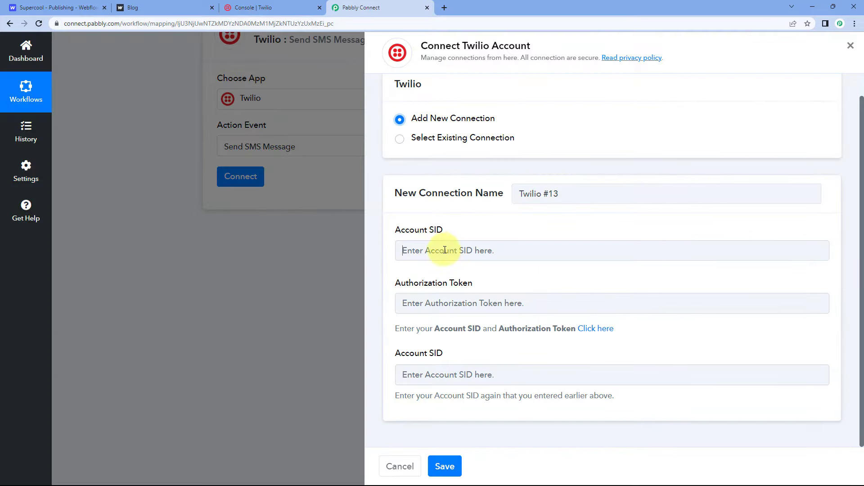
{"action": "right_click", "coordinate": [445, 250]}
{"action": "left_click", "coordinate": [477, 319]}
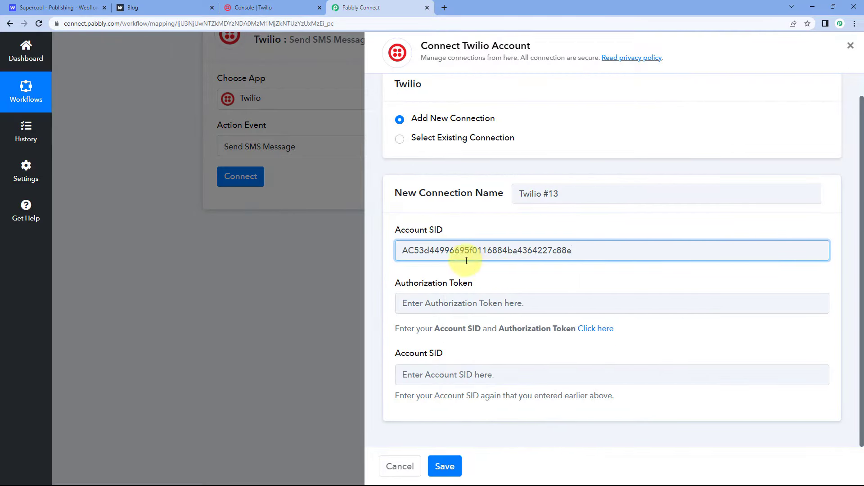
{"action": "left_click", "coordinate": [415, 376]}
{"action": "right_click", "coordinate": [419, 376]}
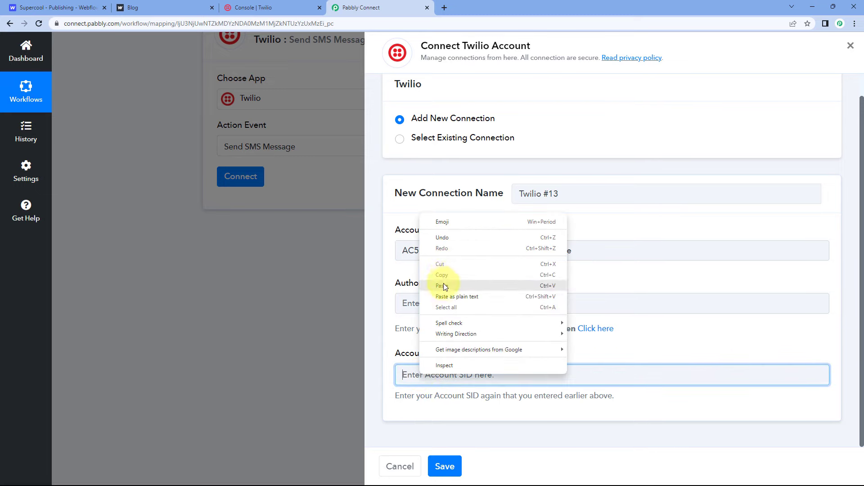
{"action": "left_click", "coordinate": [444, 285]}
Step: Copy the Auth Token from the Twilio console, paste it into the Authorization Token field in Pabbly Connect, and save the connection
{"action": "left_click", "coordinate": [270, 8]}
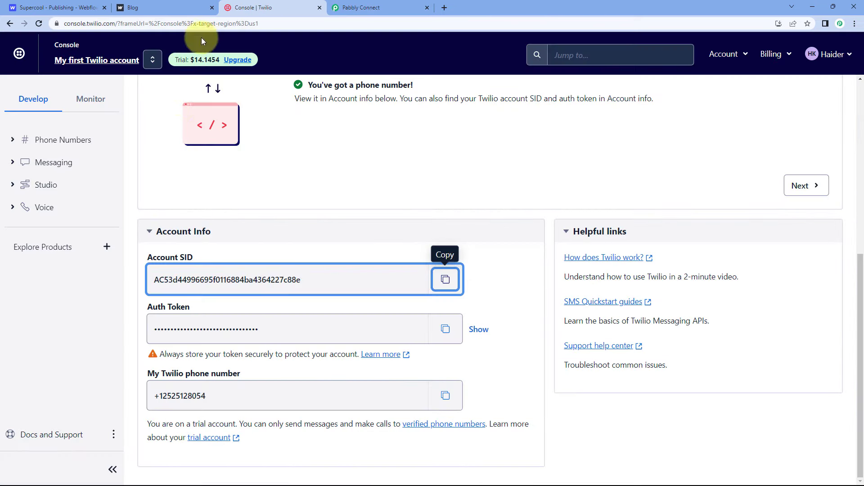
{"action": "left_click", "coordinate": [445, 329]}
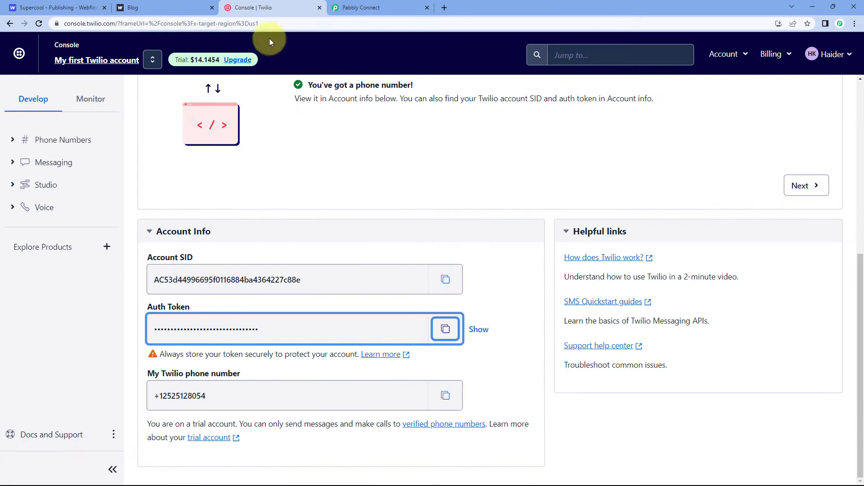
{"action": "left_click", "coordinate": [361, 7]}
{"action": "right_click", "coordinate": [450, 303]}
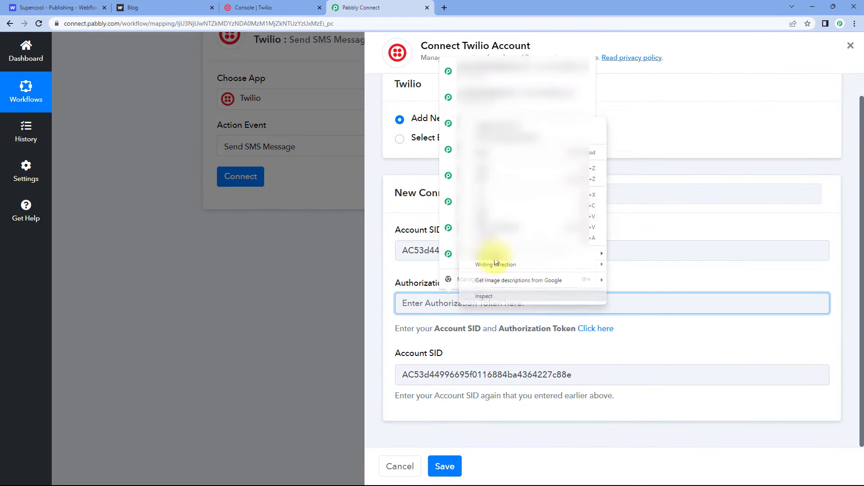
{"action": "left_click", "coordinate": [491, 216]}
{"action": "left_click", "coordinate": [405, 279]}
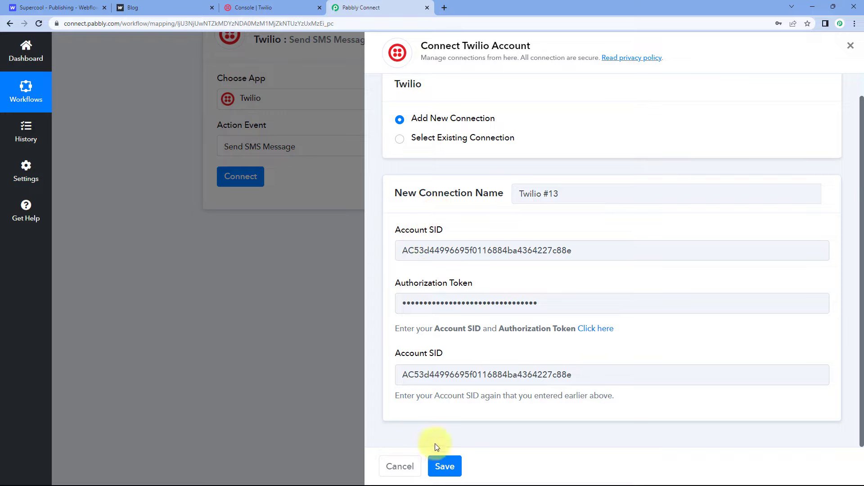
{"action": "left_click", "coordinate": [446, 465]}
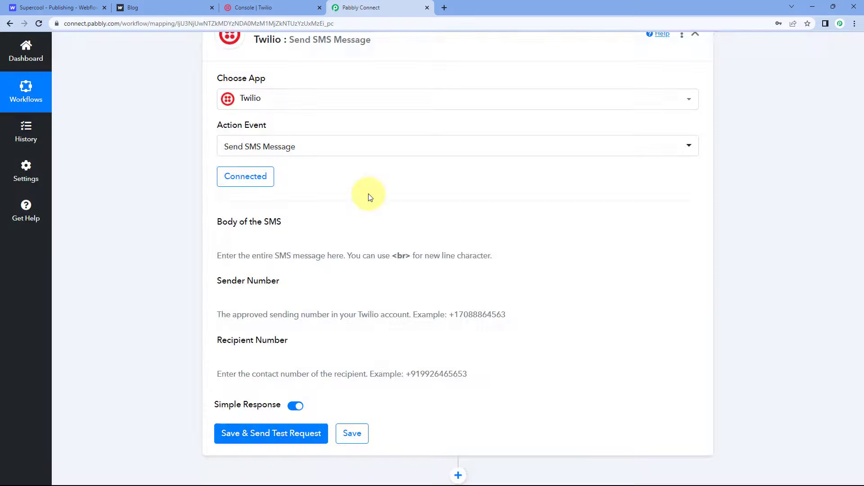
Step: Enter the SMS body "Hello," followed by a blank line and "You have received a new form submission in"
{"action": "scroll", "coordinate": [197, 201], "scroll_direction": "up", "scroll_amount": 1}
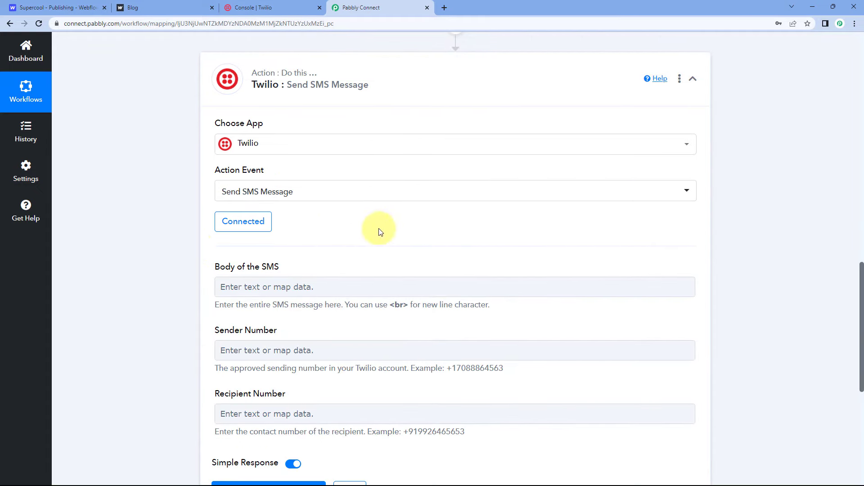
{"action": "scroll", "coordinate": [305, 216], "scroll_direction": "down", "scroll_amount": 3}
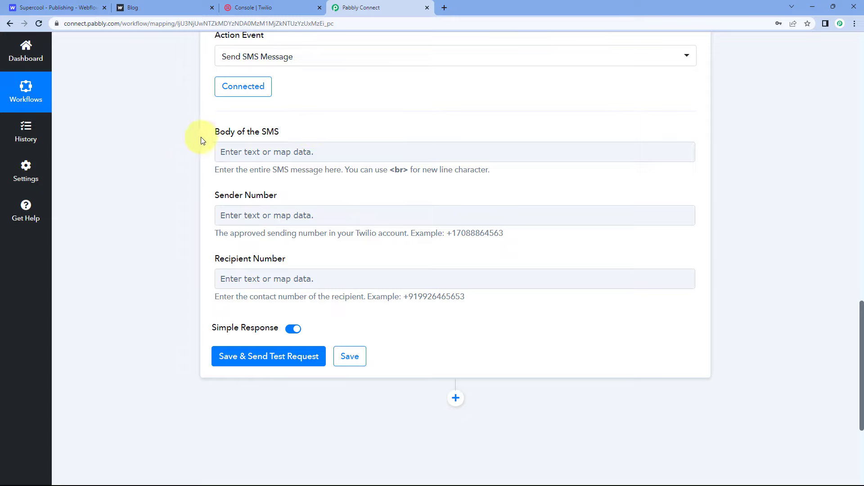
{"action": "left_click", "coordinate": [254, 153]}
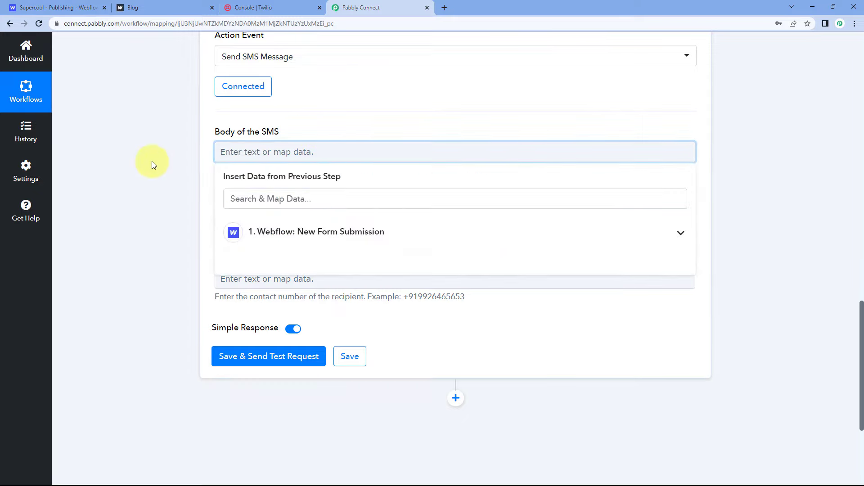
{"action": "type", "text": "Hello,"}
{"action": "key", "text": "Return"}
{"action": "key", "text": "Return"}
{"action": "type", "text": "You h"}
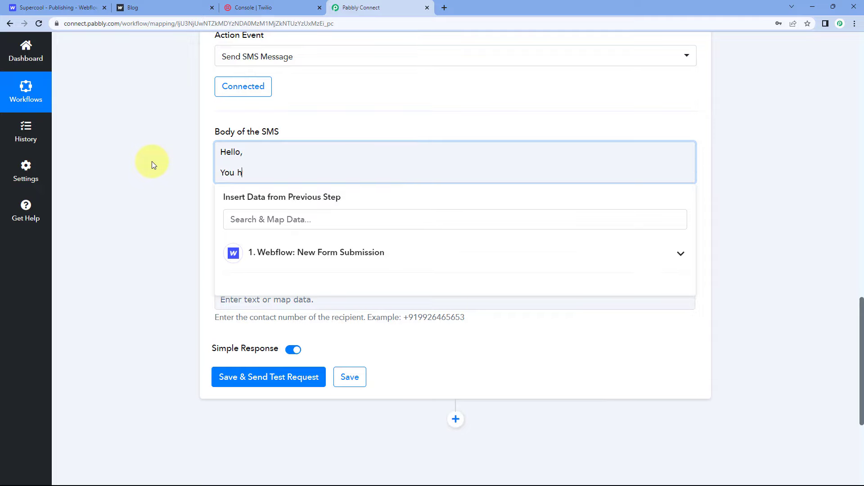
{"action": "type", "text": "ave received a new form submission in"}
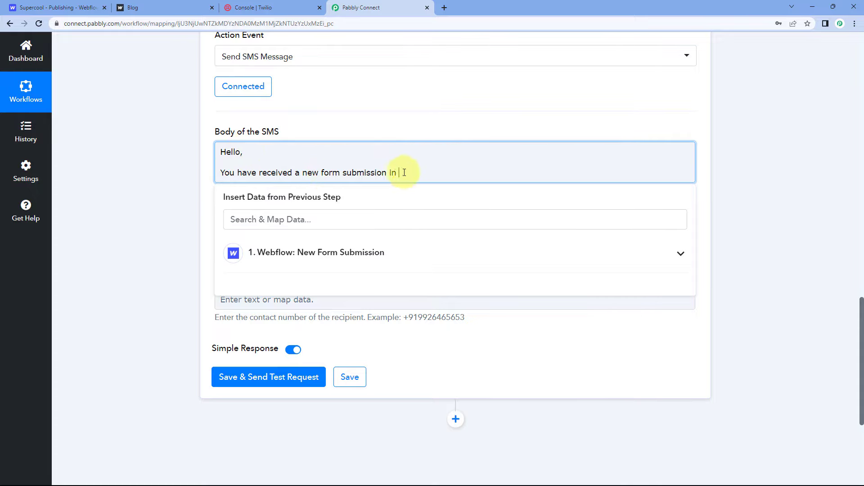
Step: Examine the form name in the Webflow trigger response and look at the Supercool site's publishing settings in Webflow
{"action": "scroll", "coordinate": [412, 154], "scroll_direction": "up", "scroll_amount": 9}
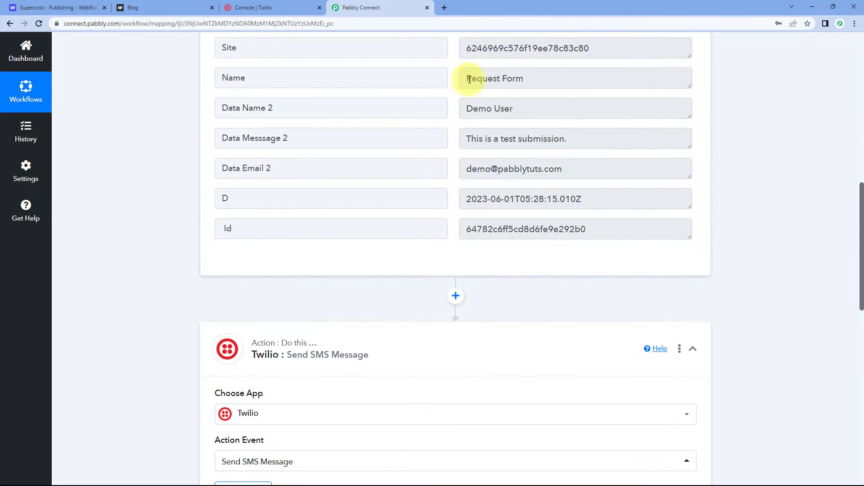
{"action": "left_click_drag", "start_coordinate": [467, 80], "coordinate": [527, 77]}
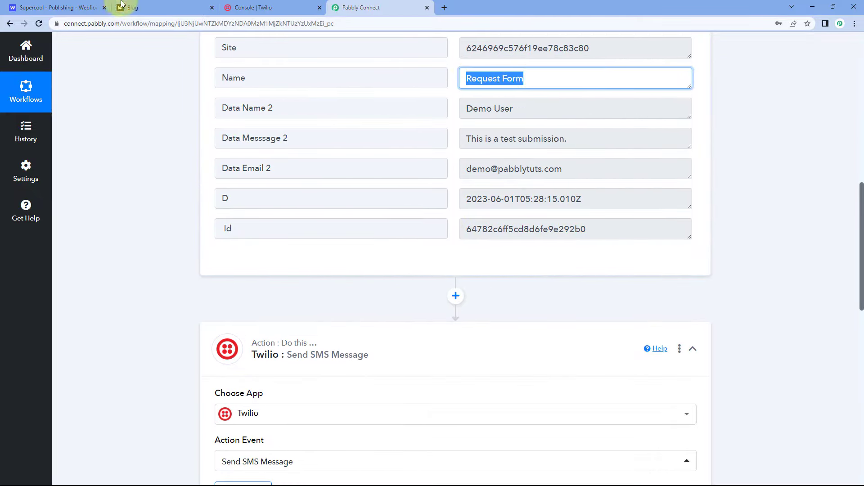
{"action": "left_click", "coordinate": [91, 4]}
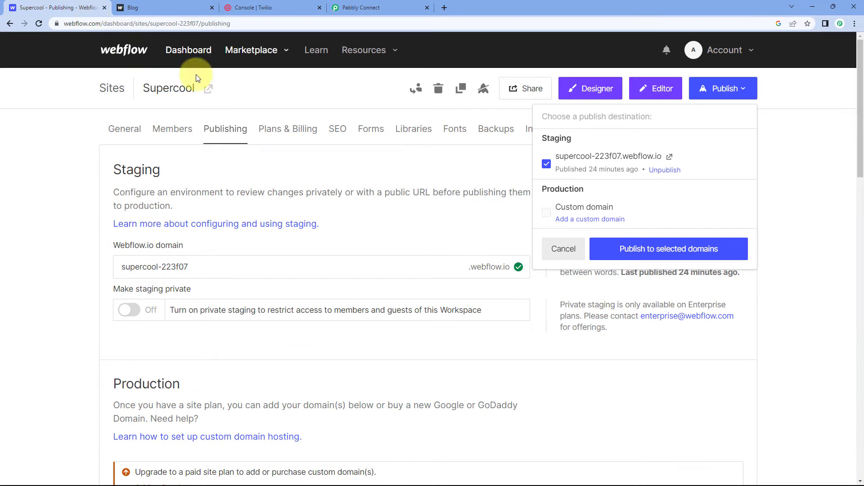
{"action": "left_click", "coordinate": [298, 101]}
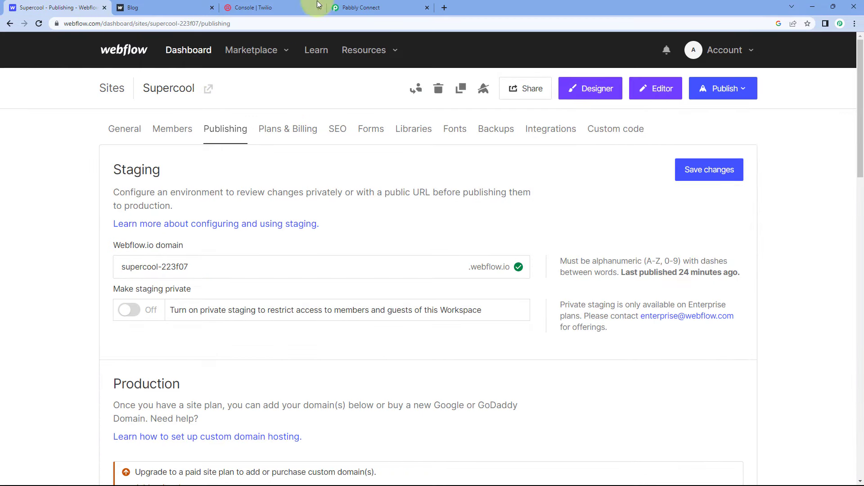
{"action": "left_click", "coordinate": [350, 3]}
{"action": "scroll", "coordinate": [357, 144], "scroll_direction": "up", "scroll_amount": 7}
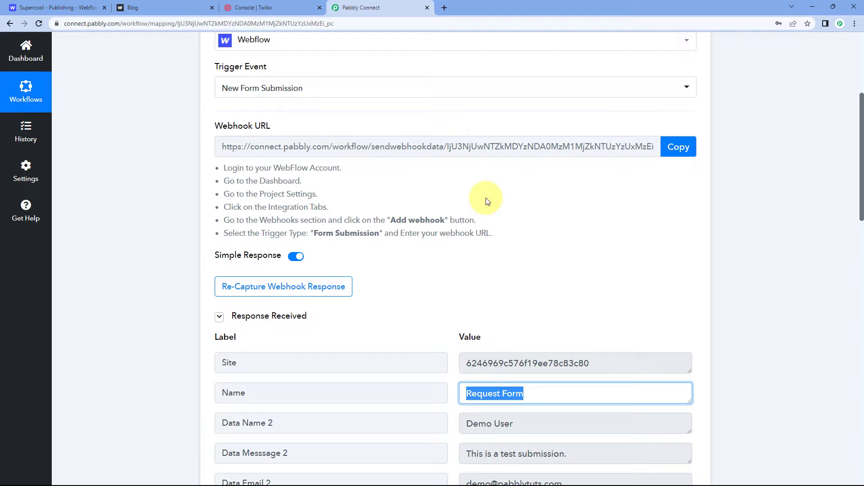
{"action": "scroll", "coordinate": [488, 202], "scroll_direction": "down", "scroll_amount": 4}
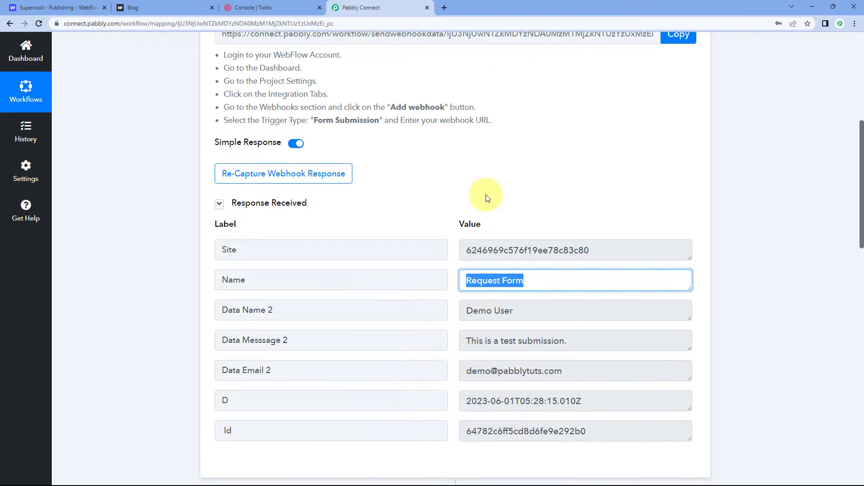
{"action": "mouse_move", "coordinate": [466, 214]}
{"action": "left_mouse_down"}
{"action": "mouse_move", "coordinate": [525, 216]}
{"action": "mouse_move", "coordinate": [456, 216]}
{"action": "left_mouse_up"}
{"action": "left_click", "coordinate": [452, 215]}
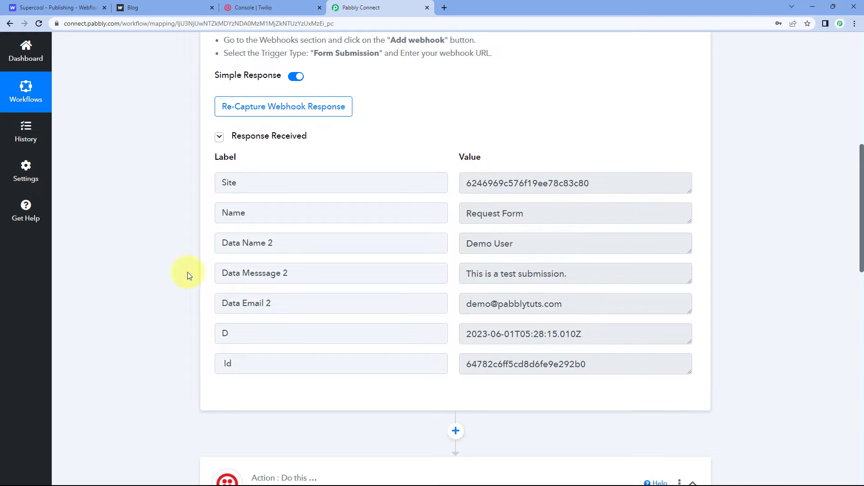
Step: Compare the unfinished sentence in the SMS body with the form name in the Webflow trigger response
{"action": "scroll", "coordinate": [175, 271], "scroll_direction": "down", "scroll_amount": 10}
{"action": "left_click", "coordinate": [412, 174]}
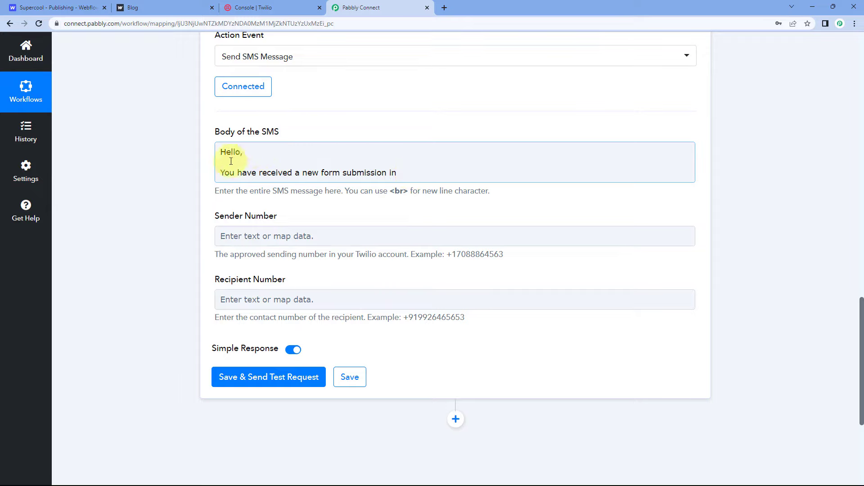
{"action": "left_click", "coordinate": [405, 173]}
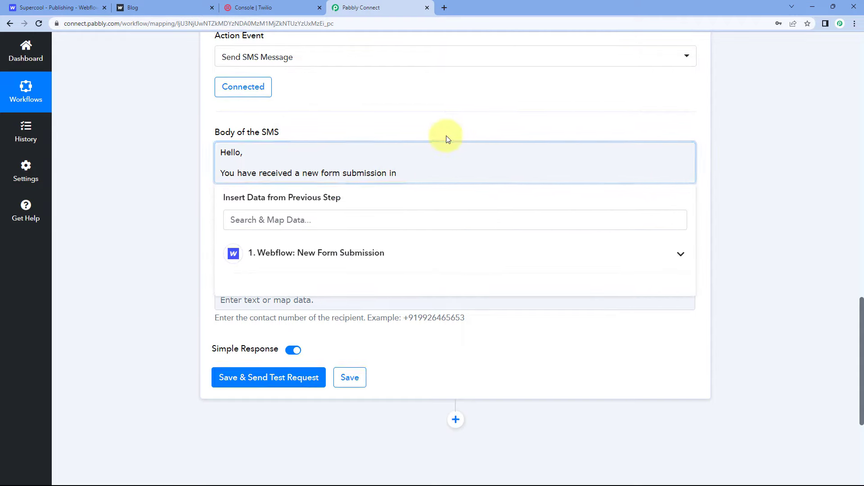
{"action": "scroll", "coordinate": [447, 136], "scroll_direction": "up", "scroll_amount": 10}
{"action": "left_click", "coordinate": [498, 125]}
{"action": "left_click_drag", "start_coordinate": [498, 125], "coordinate": [464, 130]}
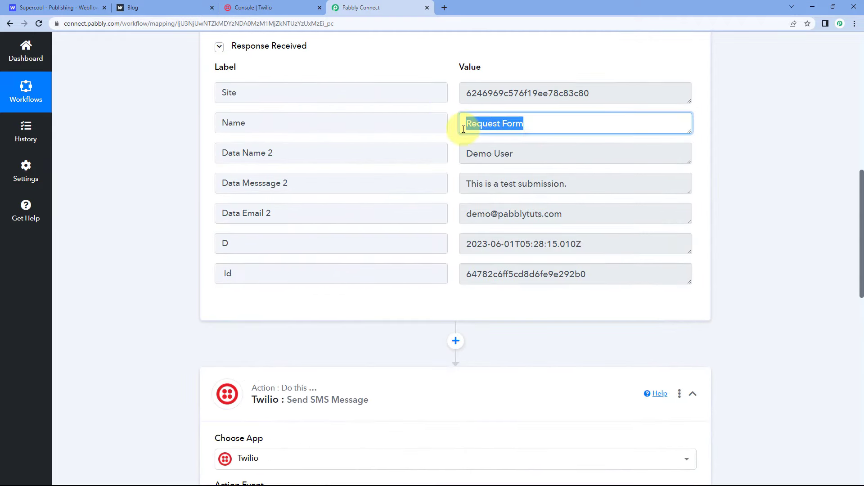
{"action": "left_click", "coordinate": [452, 131]}
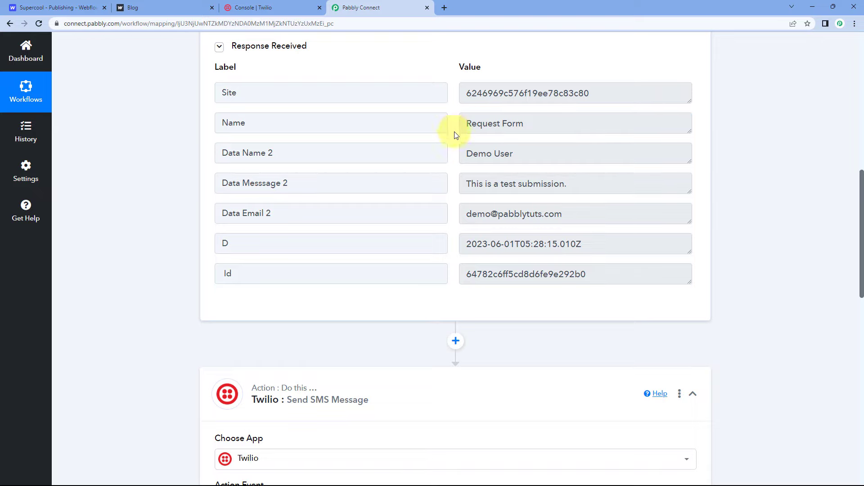
{"action": "left_click_drag", "start_coordinate": [466, 124], "coordinate": [525, 123]}
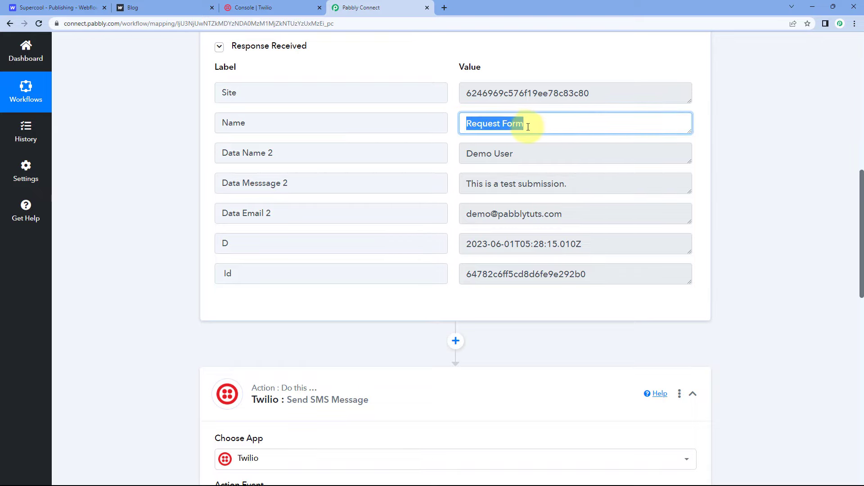
{"action": "left_click", "coordinate": [456, 125]}
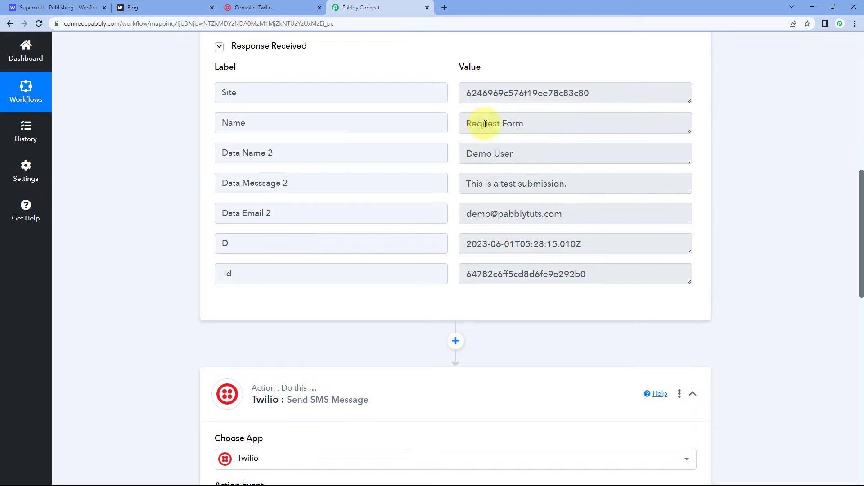
Step: Insert the Webflow response's Name field, Request Form, after "You have received a new form submission in" in the SMS body
{"action": "scroll", "coordinate": [454, 144], "scroll_direction": "down", "scroll_amount": 9}
{"action": "left_click", "coordinate": [437, 220]}
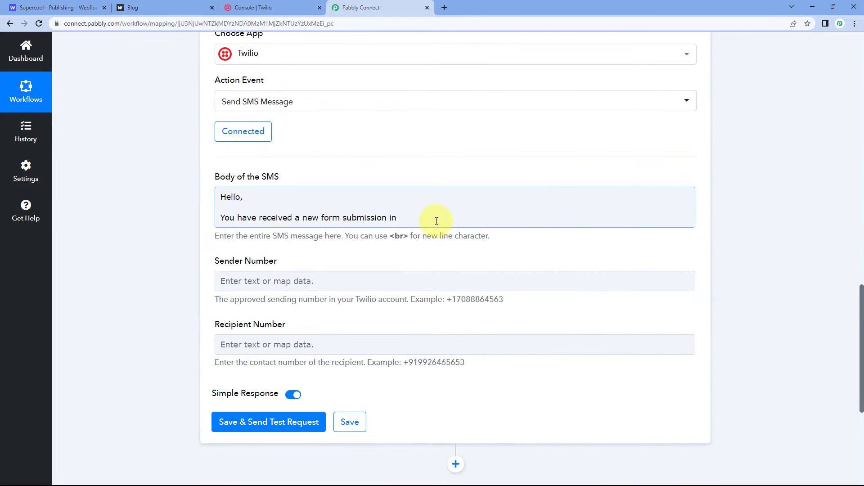
{"action": "left_click", "coordinate": [433, 219]}
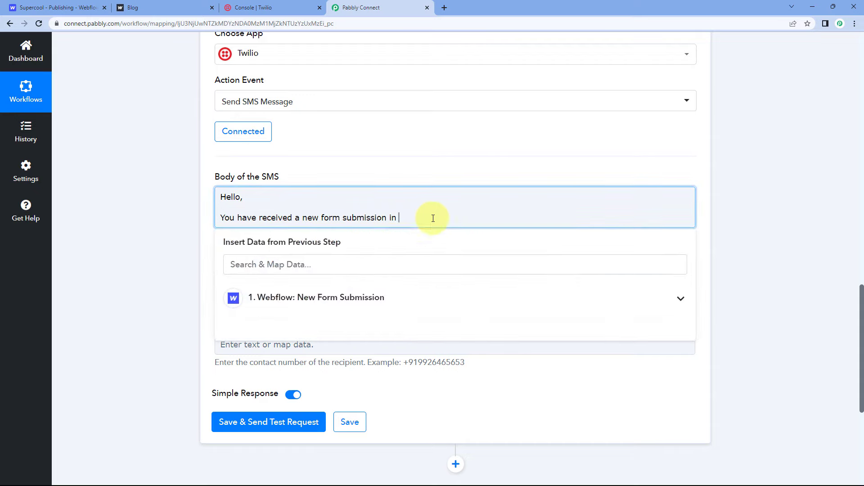
{"action": "scroll", "coordinate": [396, 207], "scroll_direction": "down", "scroll_amount": 1}
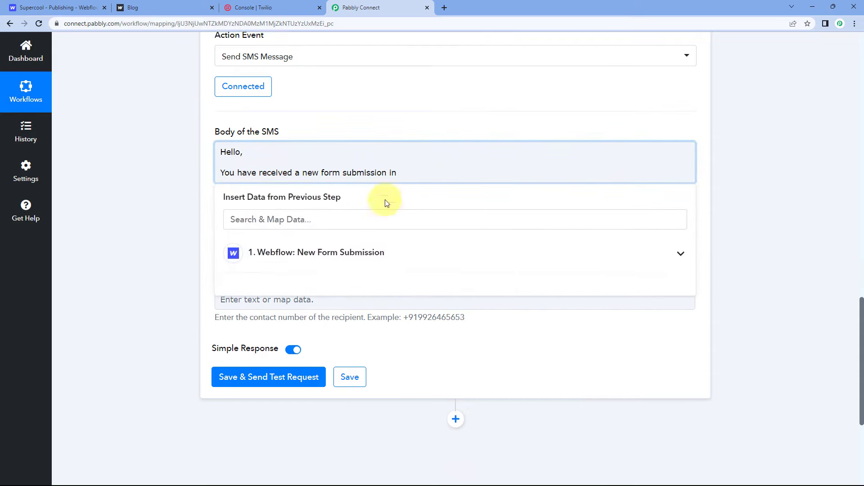
{"action": "left_click", "coordinate": [344, 254]}
{"action": "scroll", "coordinate": [194, 257], "scroll_direction": "down", "scroll_amount": 2}
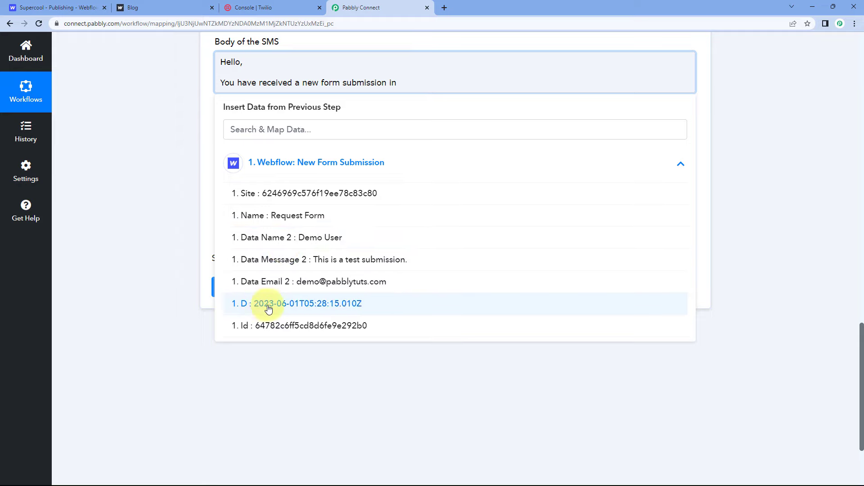
{"action": "left_click", "coordinate": [284, 220]}
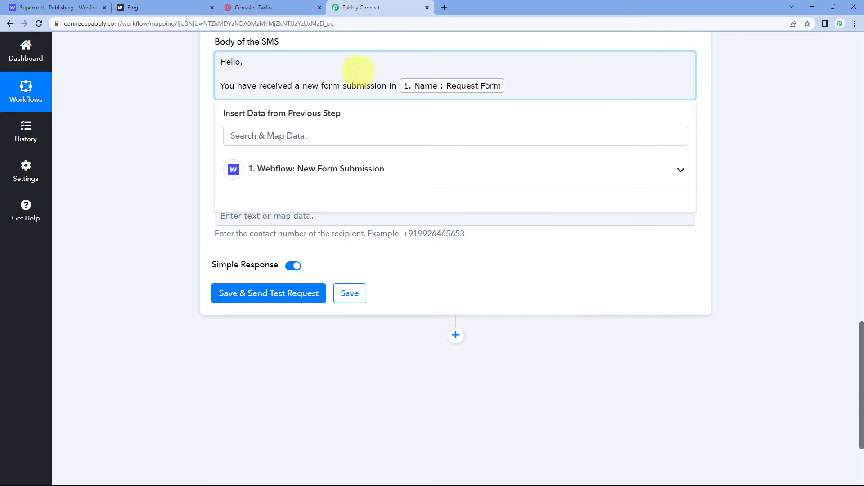
Step: Check the form's source in Webflow and the trigger response, then end the SMS sentence with a colon and start a new paragraph
{"action": "left_click", "coordinate": [83, 4]}
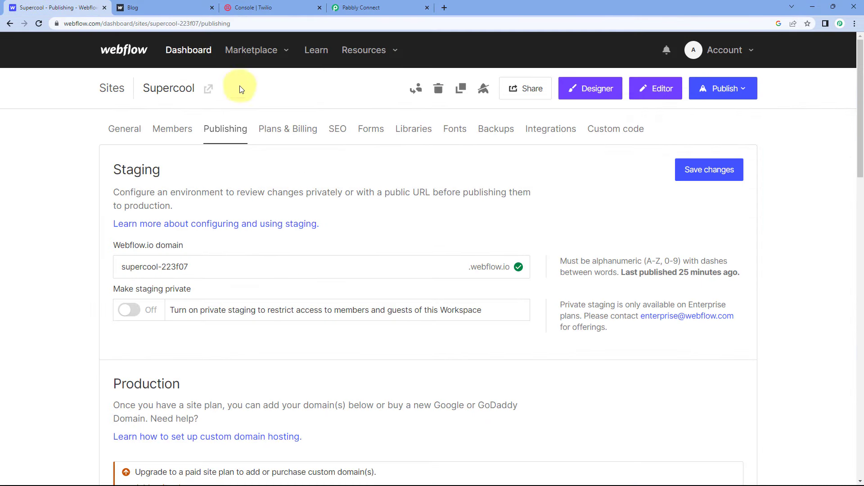
{"action": "left_click", "coordinate": [366, 5]}
{"action": "scroll", "coordinate": [184, 126], "scroll_direction": "up", "scroll_amount": 7}
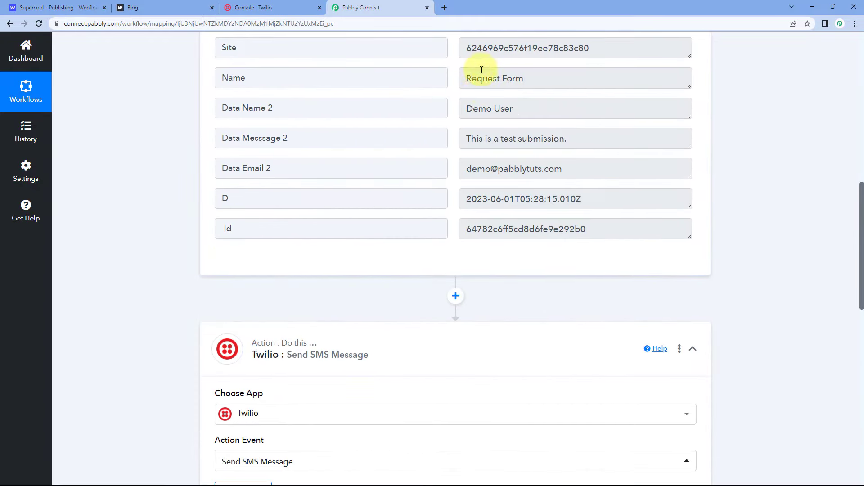
{"action": "scroll", "coordinate": [444, 144], "scroll_direction": "down", "scroll_amount": 9}
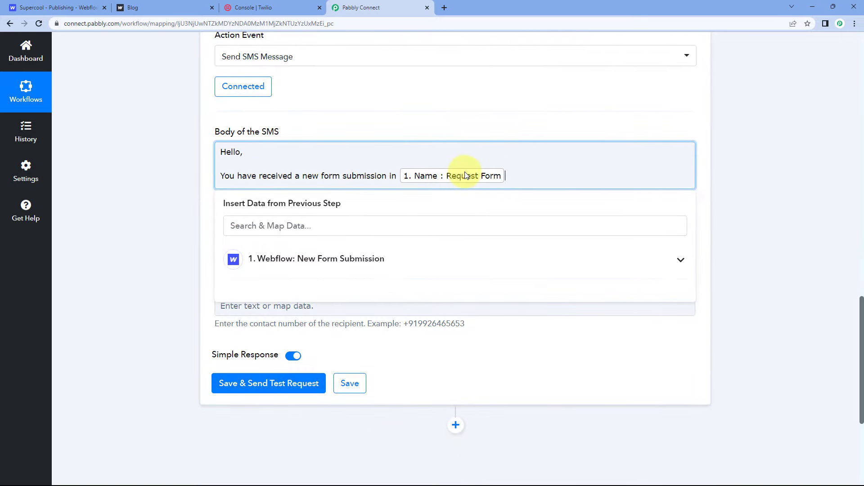
{"action": "type", "text": ":"}
{"action": "key", "text": "Return"}
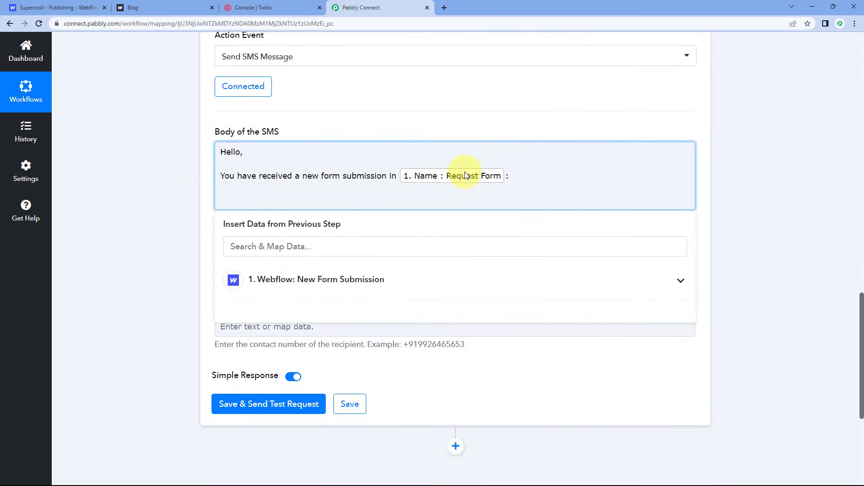
Step: Add the labels "Name:", "Email:" and "Integration Request:" on separate lines of the SMS body
{"action": "type", "text": "Name:"}
{"action": "key", "text": "Return"}
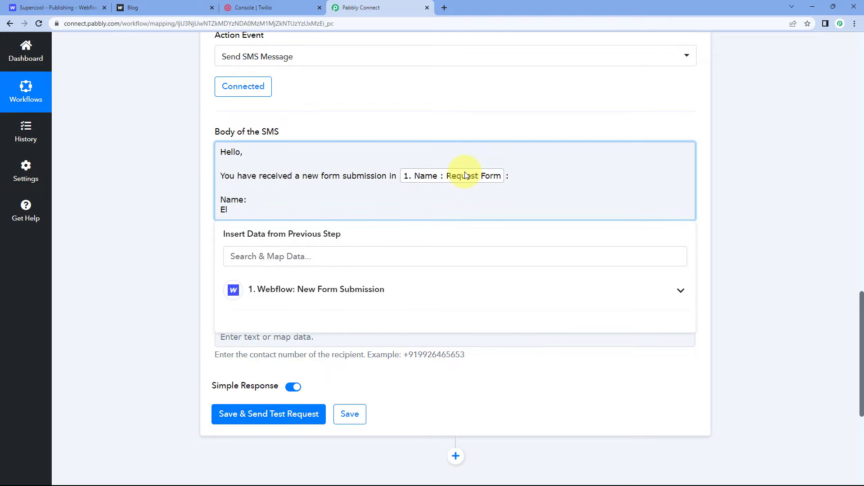
{"action": "type", "text": "Email:"}
{"action": "key", "text": "Return"}
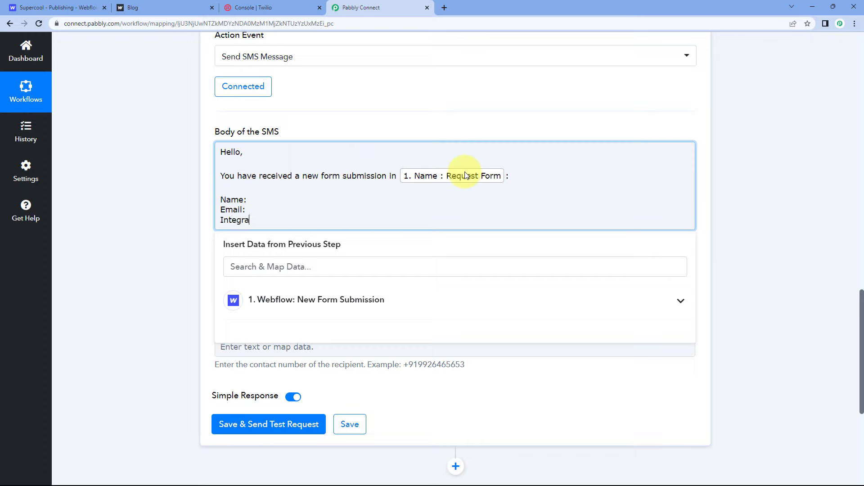
{"action": "type", "text": "Integration Request:"}
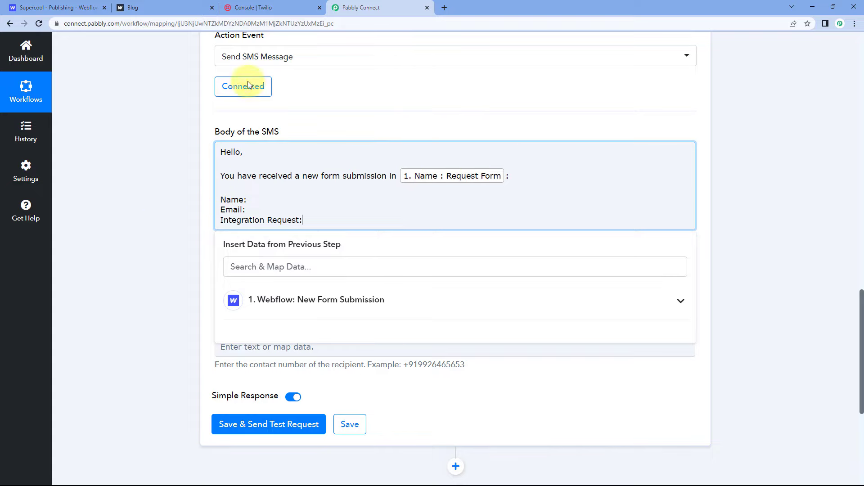
Step: Check the submitted form page and the captured response, and map the Webflow field Data Name 2 after the "Name:" label
{"action": "left_click", "coordinate": [191, 6]}
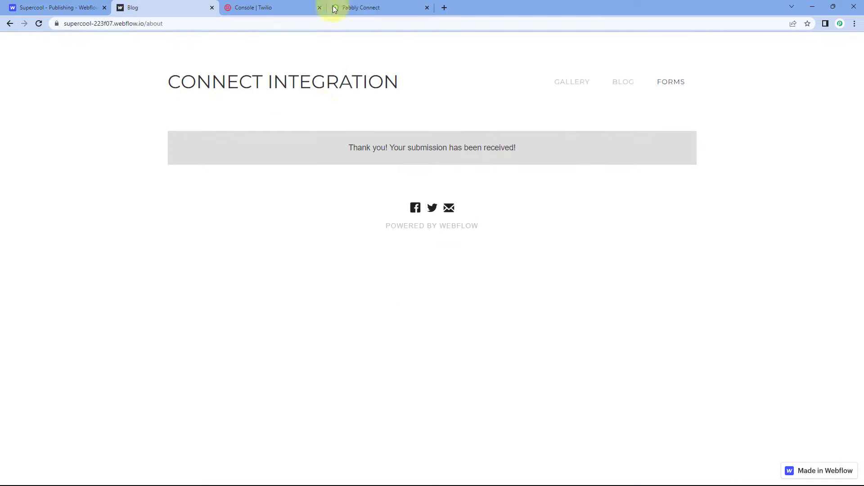
{"action": "left_click", "coordinate": [347, 5]}
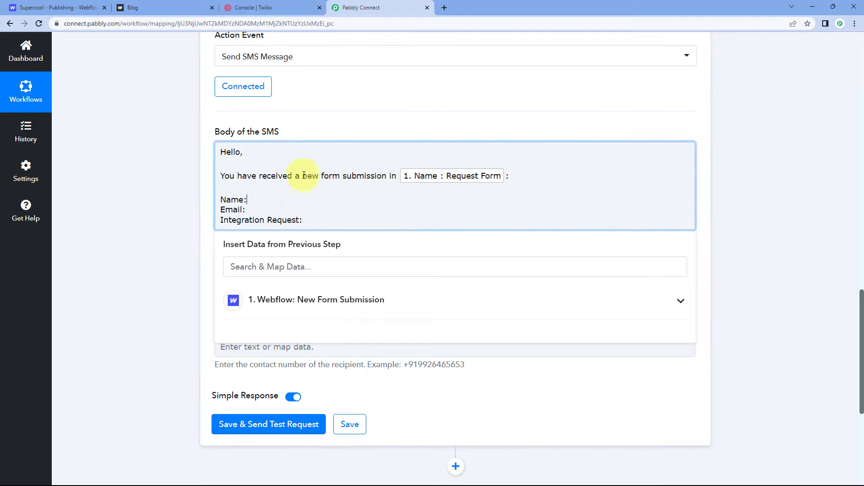
{"action": "scroll", "coordinate": [407, 112], "scroll_direction": "up", "scroll_amount": 10}
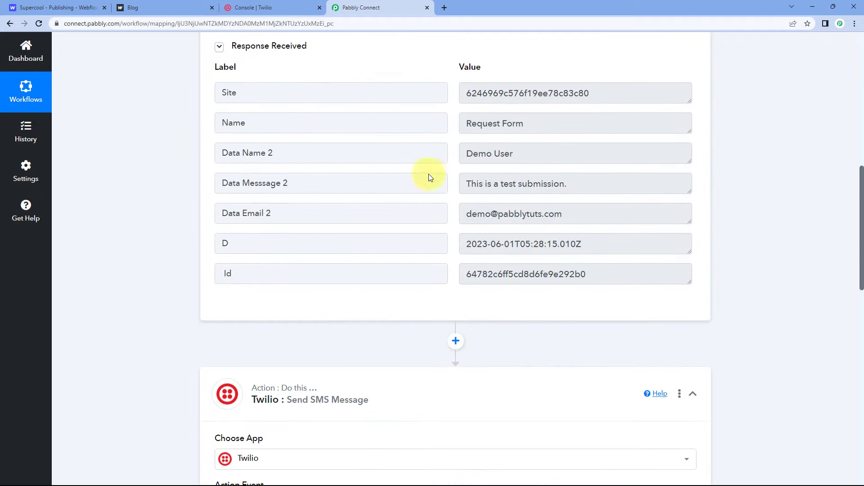
{"action": "double_click", "coordinate": [473, 154]}
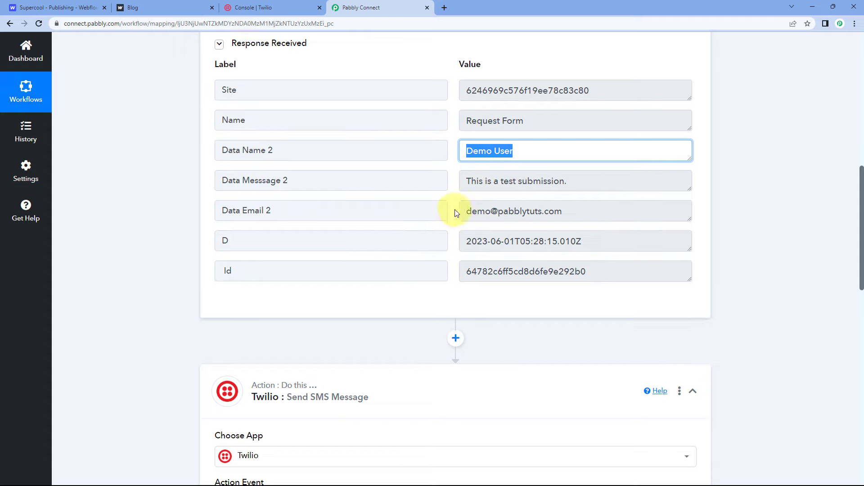
{"action": "scroll", "coordinate": [450, 211], "scroll_direction": "down", "scroll_amount": 1}
{"action": "scroll", "coordinate": [448, 148], "scroll_direction": "down", "scroll_amount": 10}
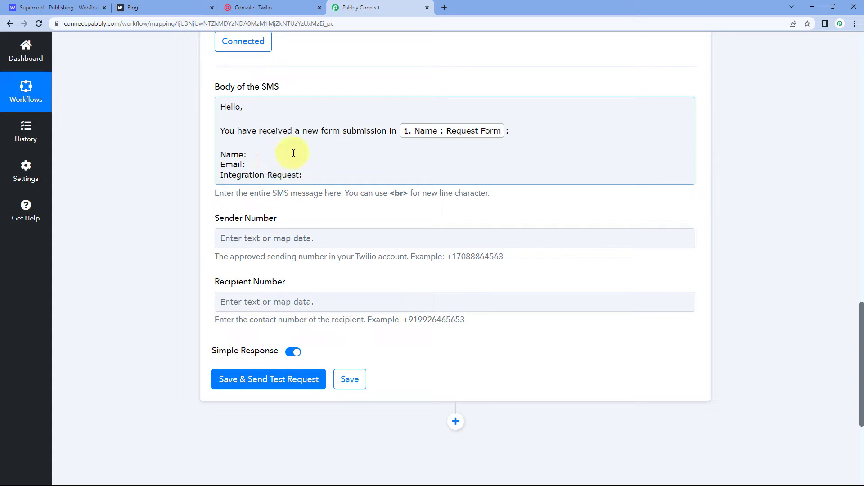
{"action": "left_click", "coordinate": [272, 156]}
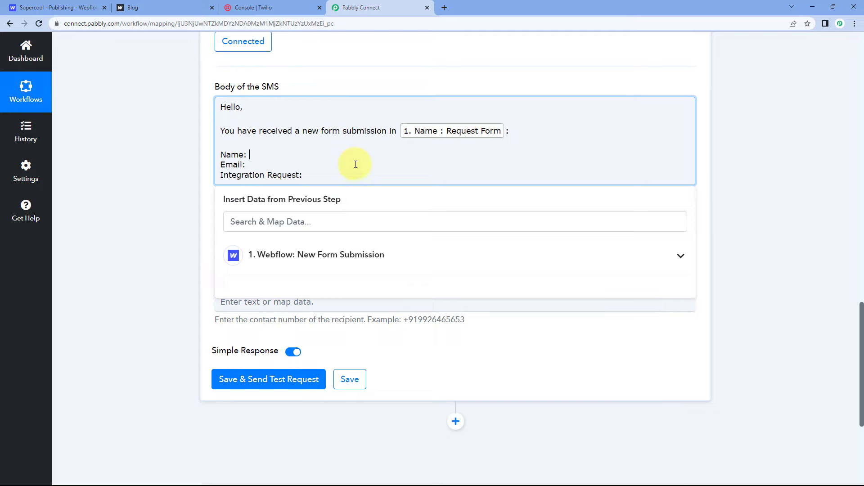
{"action": "left_click", "coordinate": [351, 257]}
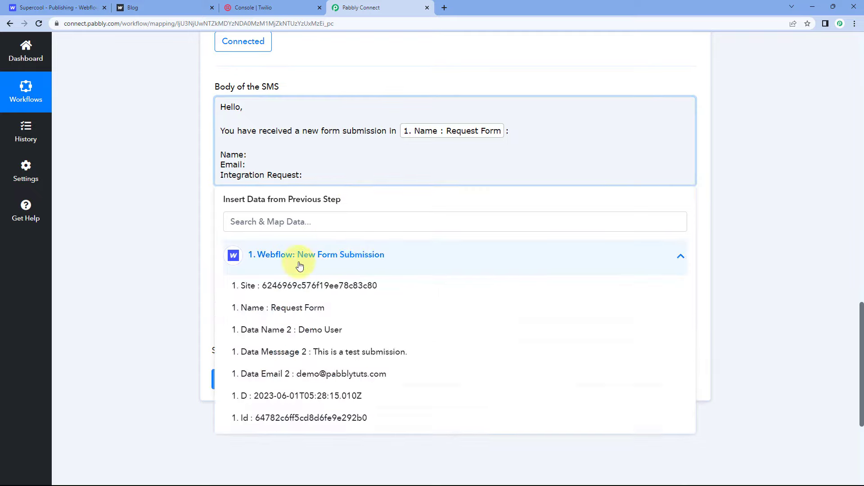
{"action": "left_click", "coordinate": [313, 330]}
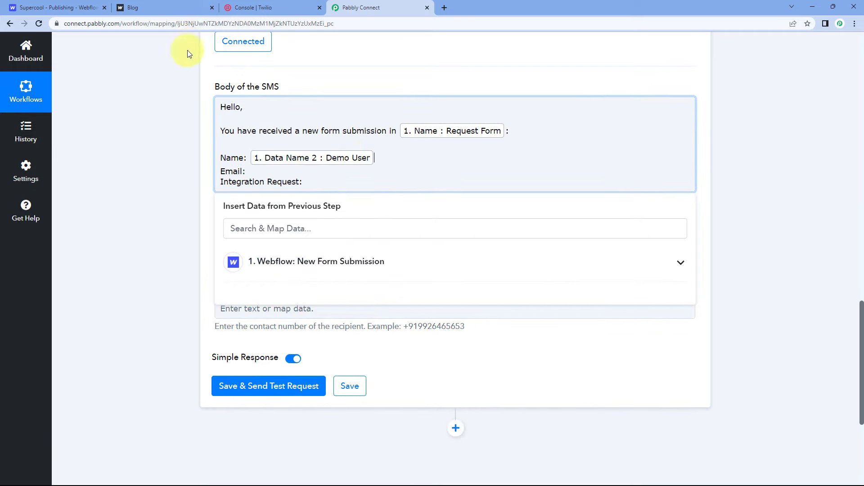
Step: Map Data Email 2 after the "Email:" label and Data Messsage 2 after the "Integration Request:" label in the SMS body
{"action": "left_click", "coordinate": [67, 7]}
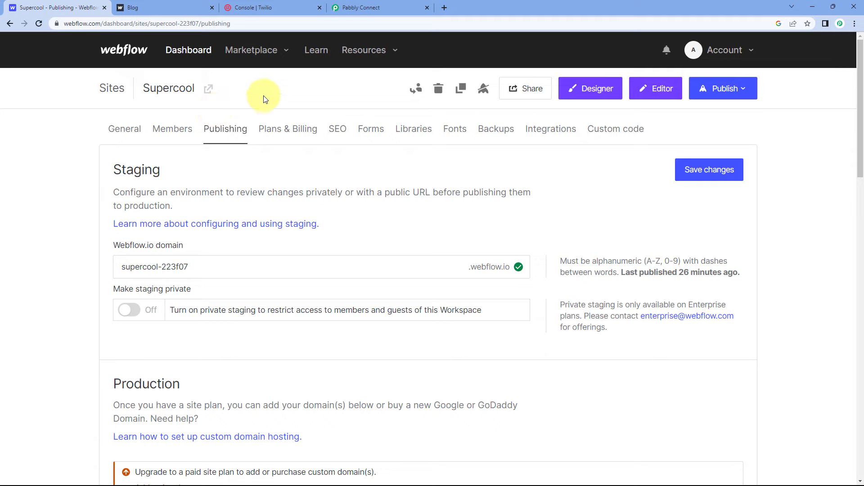
{"action": "left_click", "coordinate": [351, 8]}
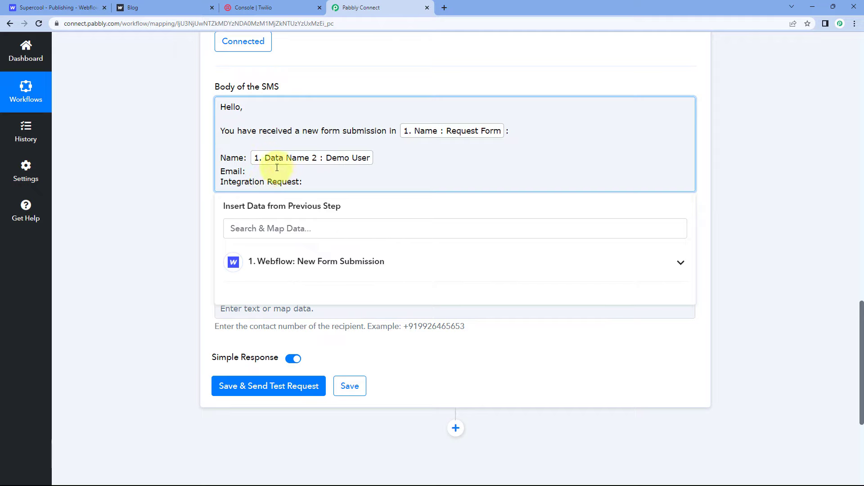
{"action": "left_click", "coordinate": [295, 263]}
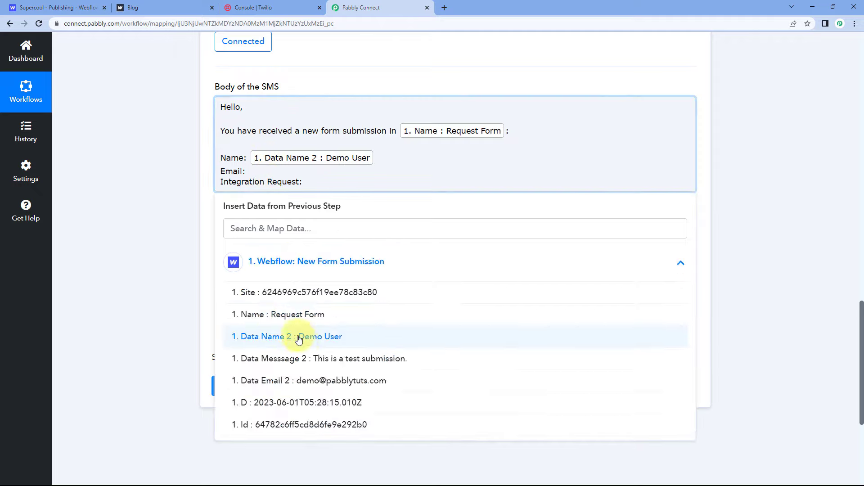
{"action": "left_click", "coordinate": [293, 380]}
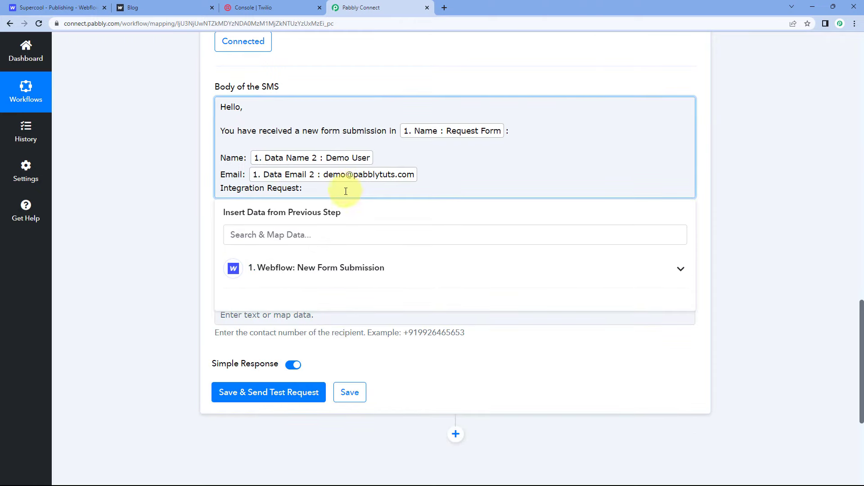
{"action": "left_click", "coordinate": [322, 270]}
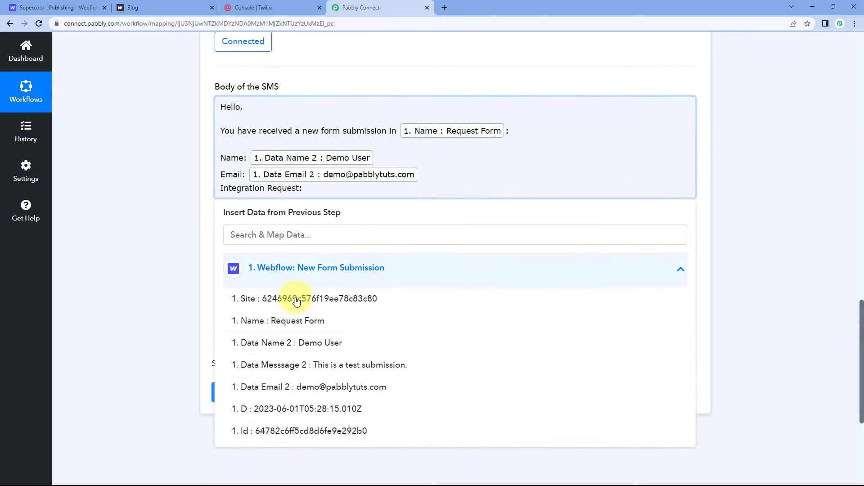
{"action": "left_click", "coordinate": [299, 365]}
{"action": "left_click", "coordinate": [194, 244]}
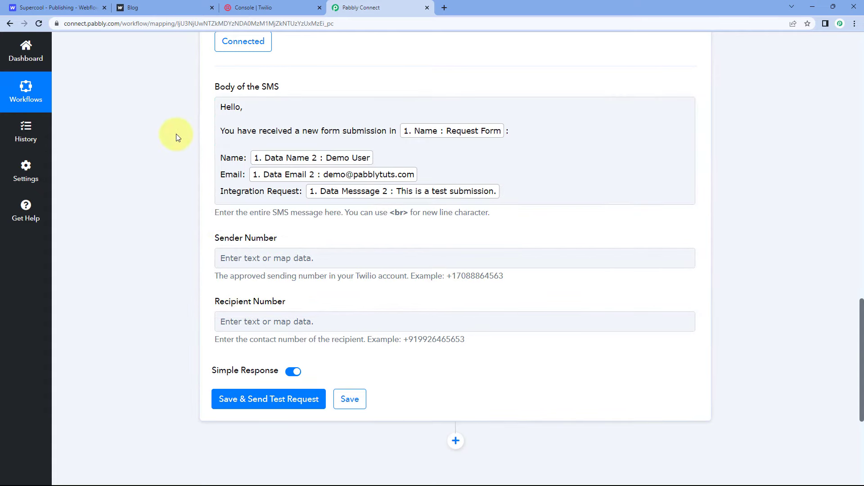
Step: Review the mapped SMS body against the Webflow response values and view the sender and recipient number fields
{"action": "left_click", "coordinate": [228, 109]}
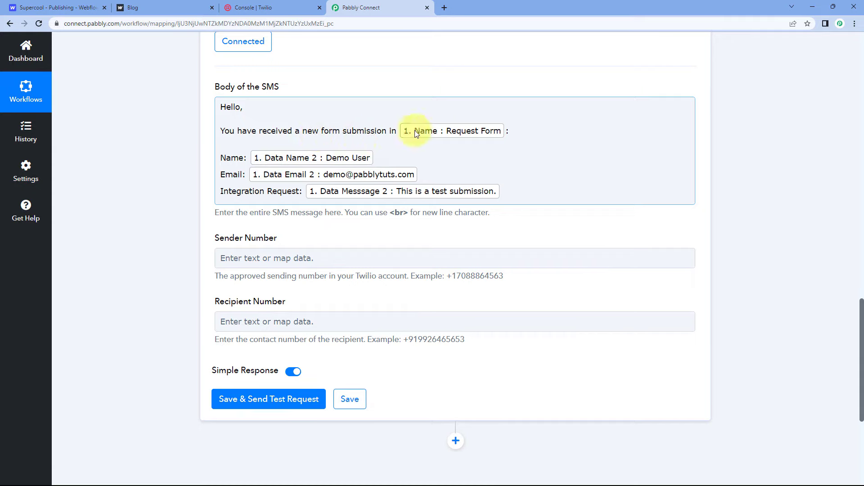
{"action": "left_click", "coordinate": [463, 90]}
{"action": "scroll", "coordinate": [522, 94], "scroll_direction": "up", "scroll_amount": 10}
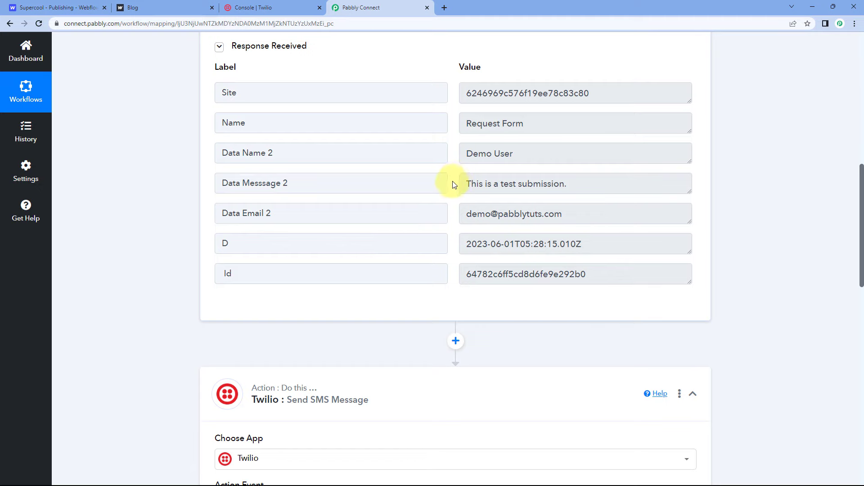
{"action": "scroll", "coordinate": [453, 185], "scroll_direction": "down", "scroll_amount": 10}
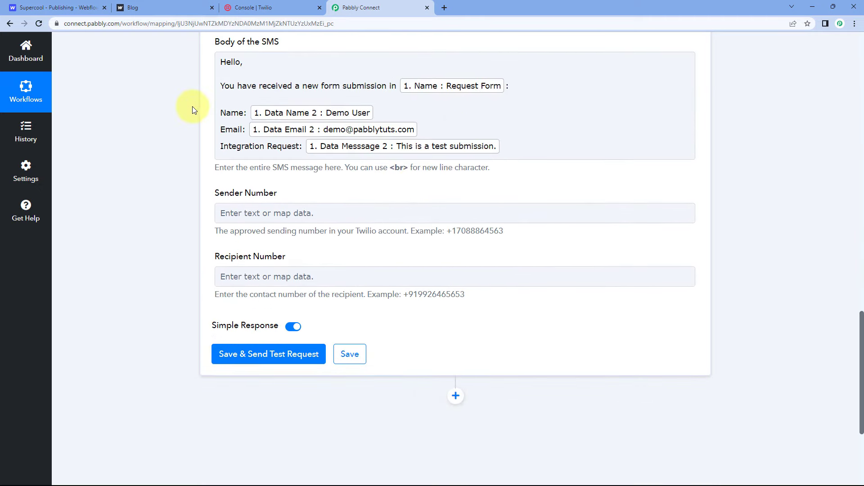
{"action": "right_click", "coordinate": [320, 75]}
{"action": "left_click", "coordinate": [197, 70]}
{"action": "scroll", "coordinate": [194, 73], "scroll_direction": "down", "scroll_amount": 2}
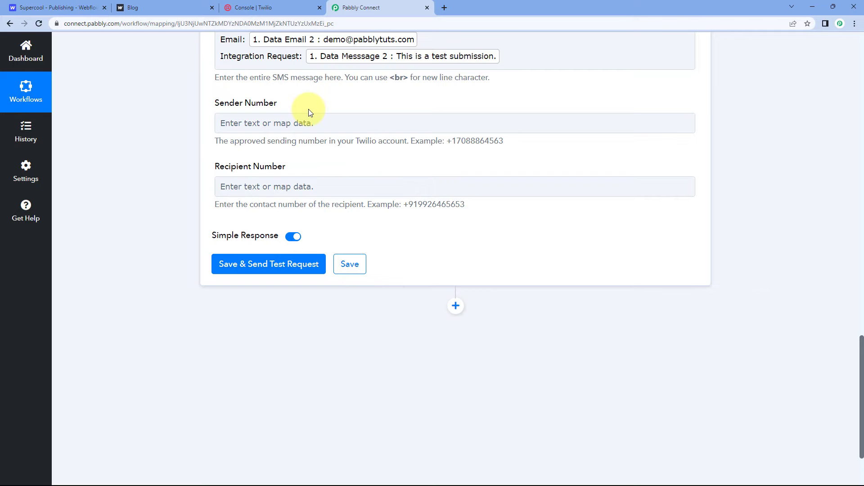
Step: Switch to the Twilio console and copy the account's Twilio phone number from the Account Info section
{"action": "left_click", "coordinate": [291, 4]}
{"action": "scroll", "coordinate": [262, 195], "scroll_direction": "up", "scroll_amount": 1}
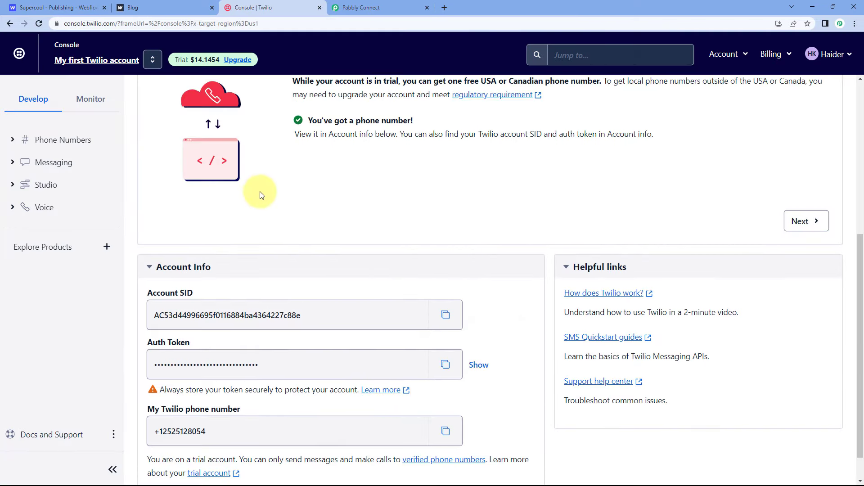
{"action": "scroll", "coordinate": [252, 212], "scroll_direction": "down", "scroll_amount": 1}
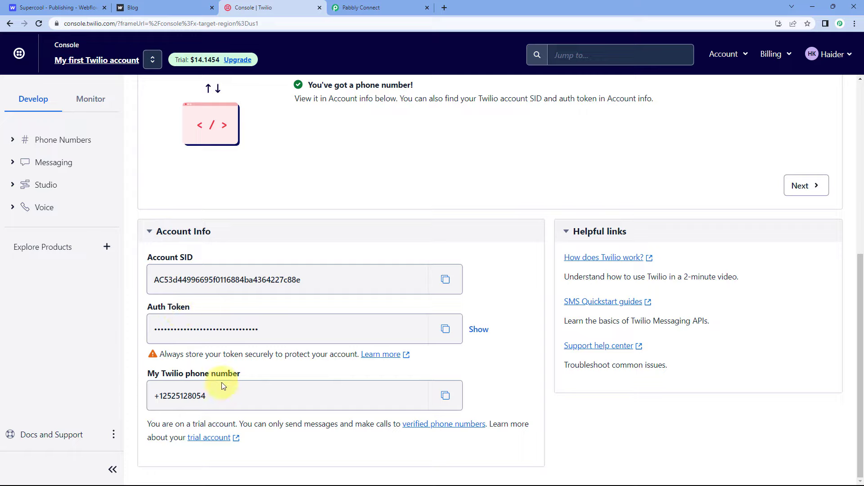
{"action": "left_click", "coordinate": [445, 395]}
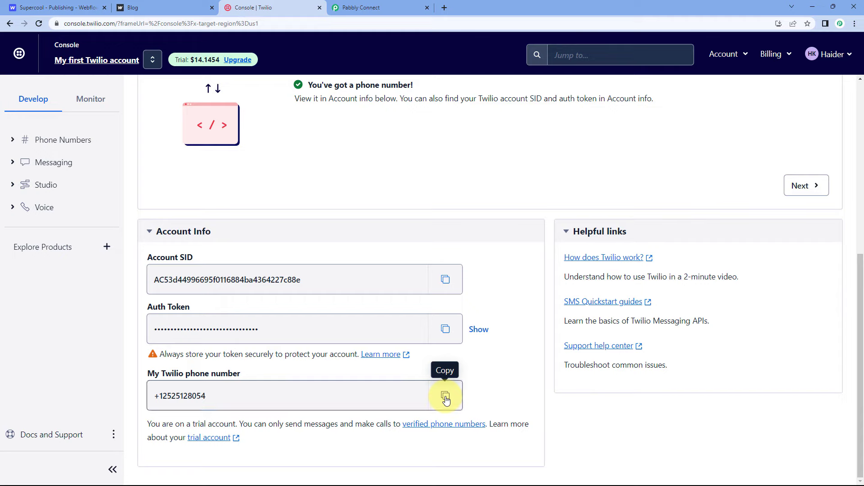
Step: Return to the Pabbly Connect workflow and paste the copied Twilio phone number as the Sender Number
{"action": "left_click", "coordinate": [378, 8]}
{"action": "left_click", "coordinate": [245, 118]}
{"action": "right_click", "coordinate": [245, 119]}
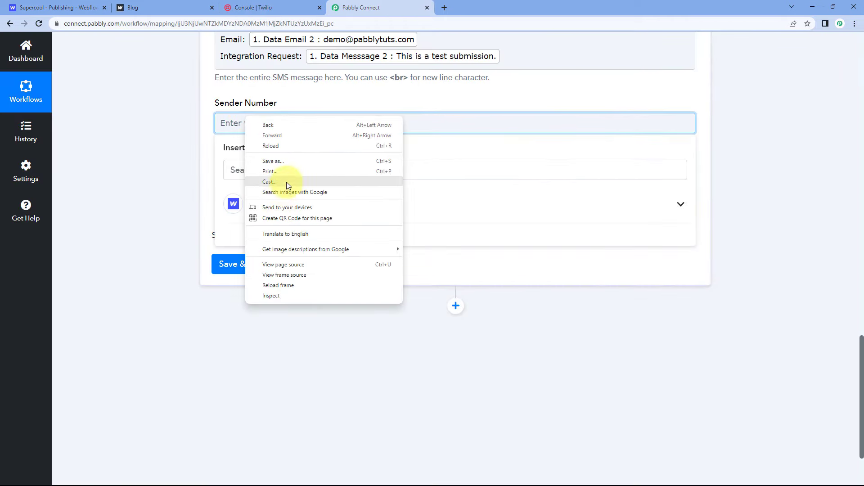
{"action": "left_click", "coordinate": [223, 128]}
{"action": "right_click", "coordinate": [226, 125]}
{"action": "left_click", "coordinate": [259, 198]}
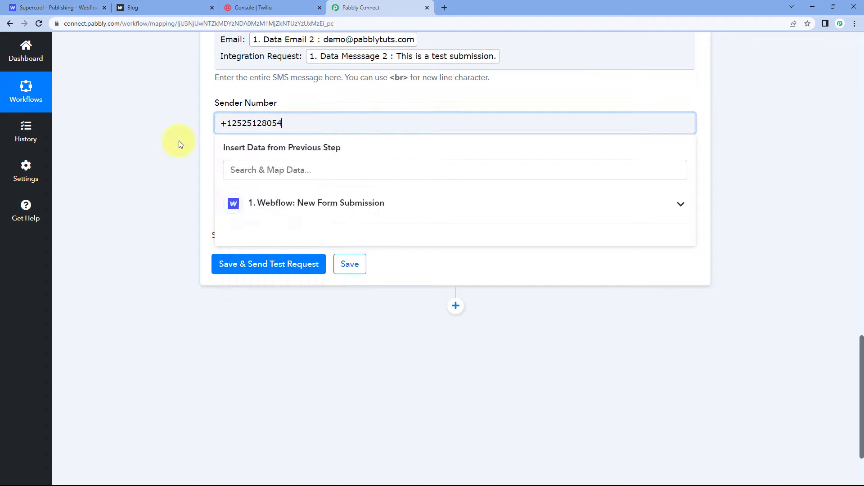
{"action": "left_click", "coordinate": [179, 140]}
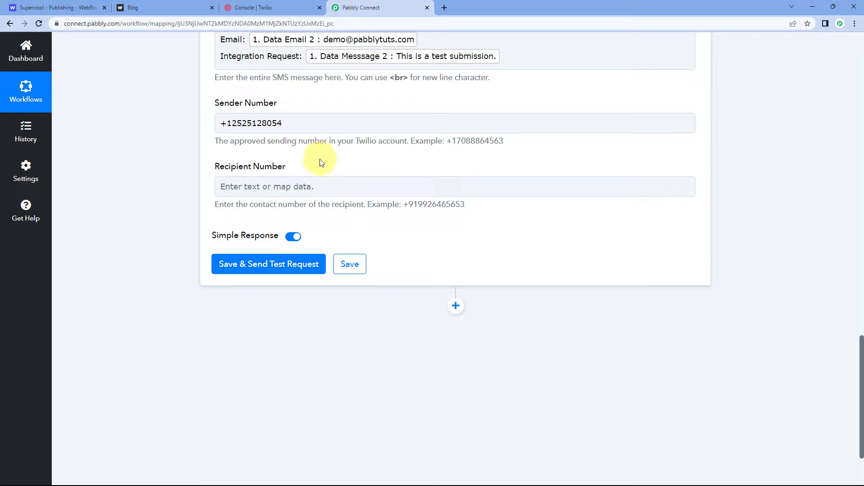
Step: Enter the recipient's phone number with its country code in the Recipient Number field
{"action": "left_click", "coordinate": [246, 192]}
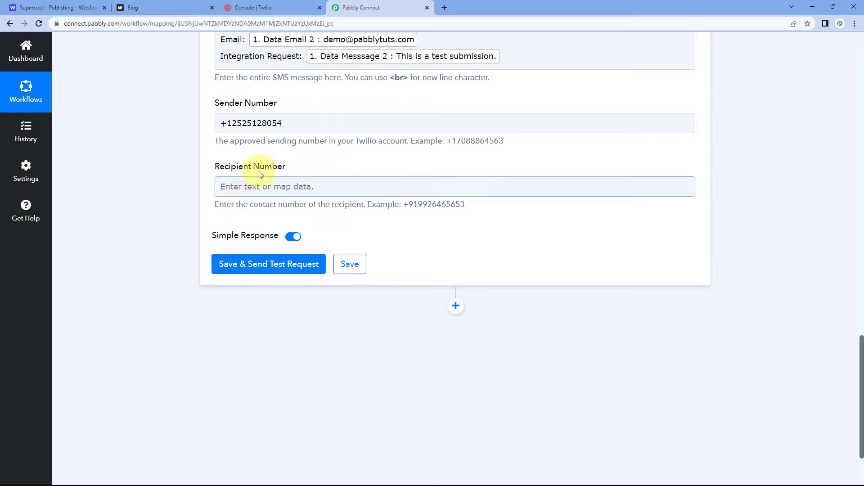
{"action": "left_click", "coordinate": [237, 186]}
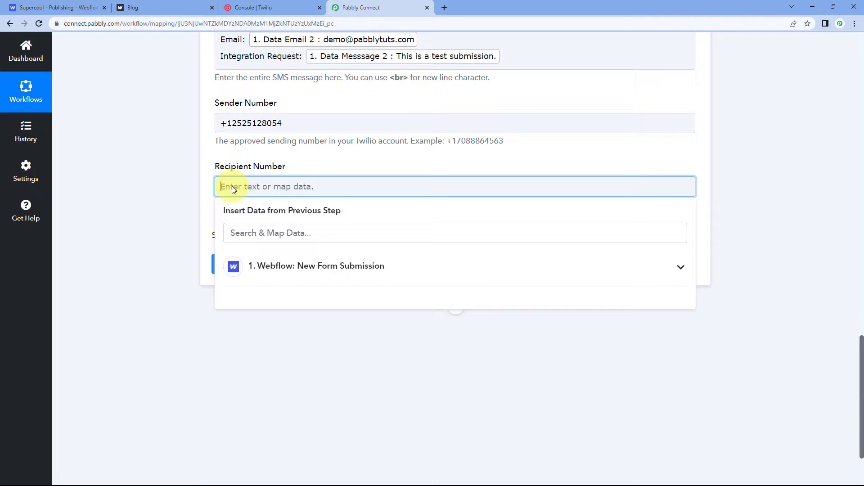
{"action": "type", "text": "+919"}
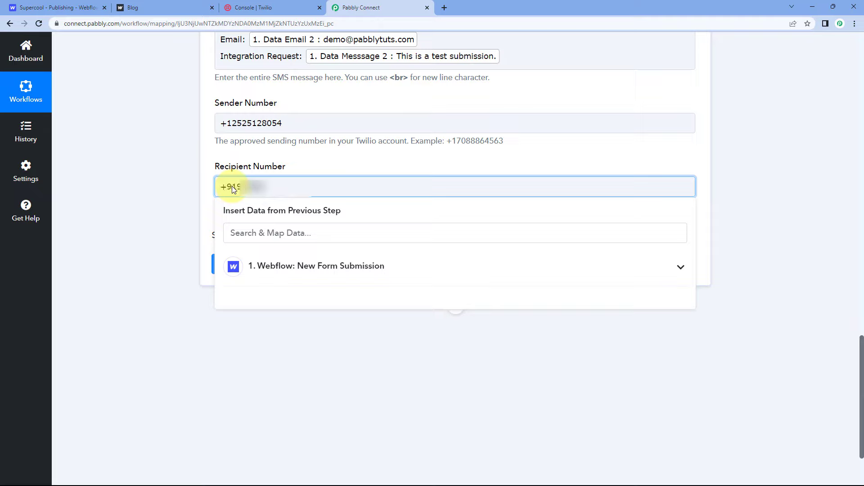
{"action": "type", "text": "****"}
{"action": "left_click", "coordinate": [204, 184]}
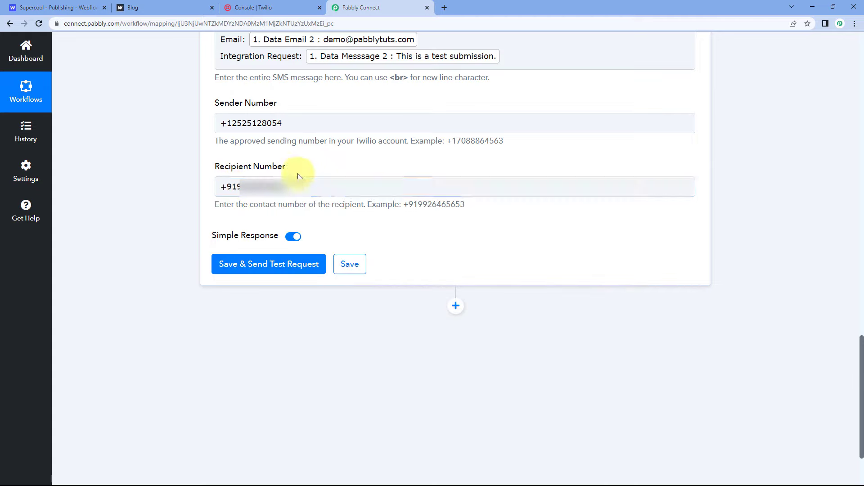
Step: Save the Twilio action with a test request and review the labels and values in the received response
{"action": "left_click", "coordinate": [261, 266]}
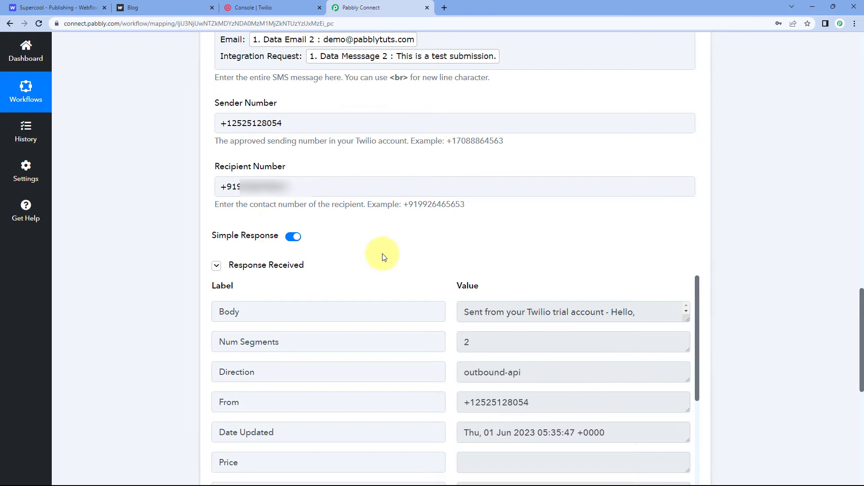
{"action": "scroll", "coordinate": [405, 236], "scroll_direction": "down", "scroll_amount": 4}
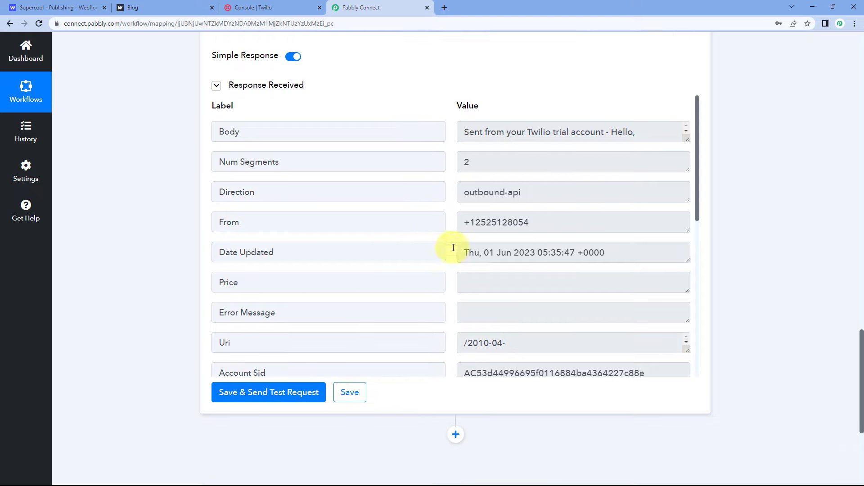
{"action": "scroll", "coordinate": [446, 218], "scroll_direction": "down", "scroll_amount": 4}
{"action": "scroll", "coordinate": [446, 218], "scroll_direction": "up", "scroll_amount": 3}
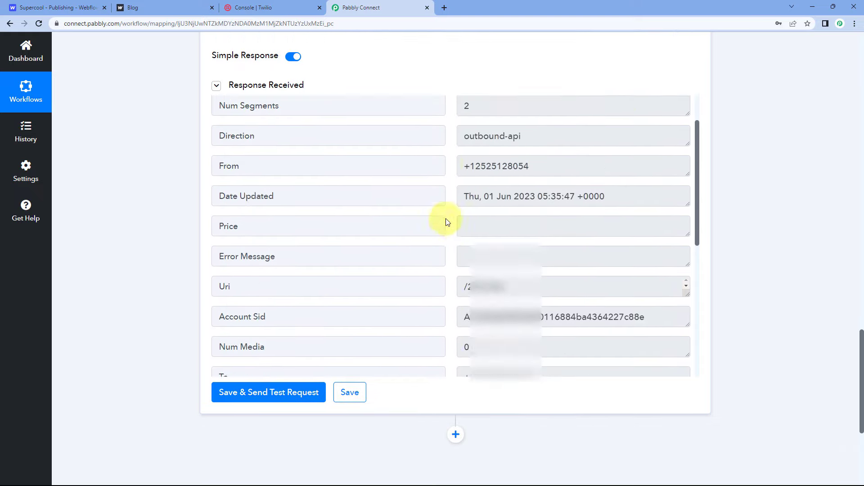
{"action": "scroll", "coordinate": [447, 222], "scroll_direction": "up", "scroll_amount": 2}
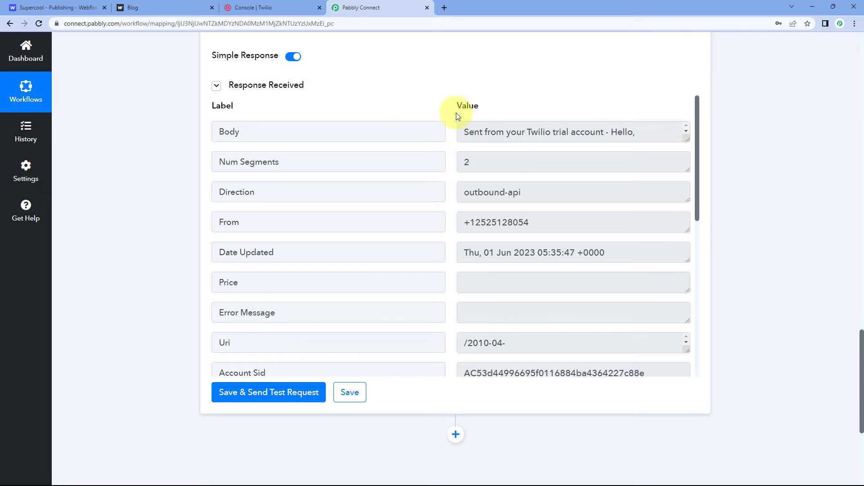
Step: Check the SMS body, captured Webflow response and submitted form page, and collapse the Webflow trigger and Twilio action
{"action": "scroll", "coordinate": [401, 112], "scroll_direction": "up", "scroll_amount": 8}
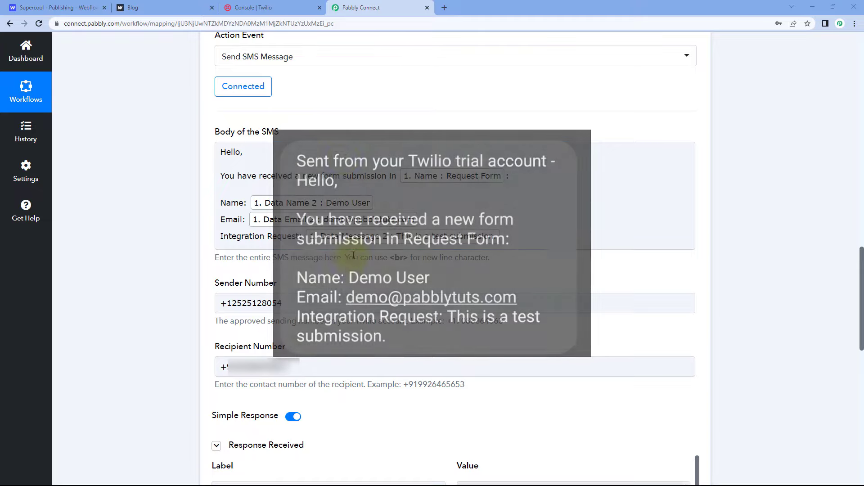
{"action": "scroll", "coordinate": [466, 182], "scroll_direction": "up", "scroll_amount": 5}
{"action": "scroll", "coordinate": [467, 182], "scroll_direction": "up", "scroll_amount": 7}
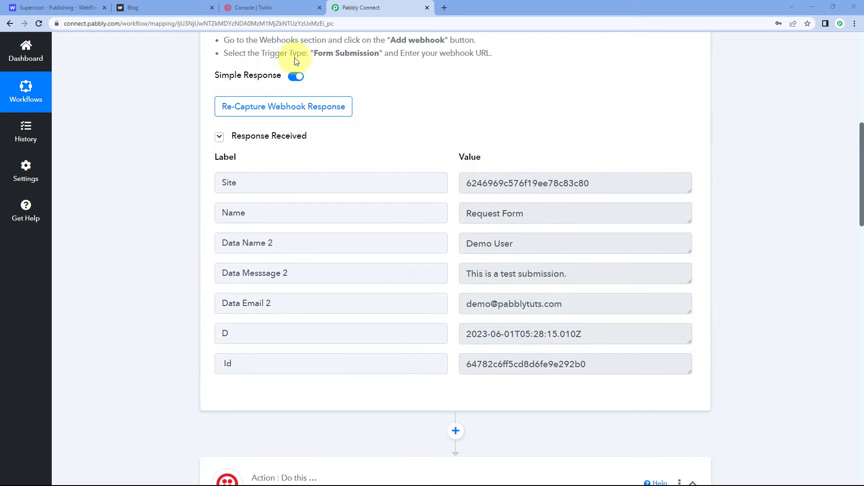
{"action": "left_click", "coordinate": [144, 8]}
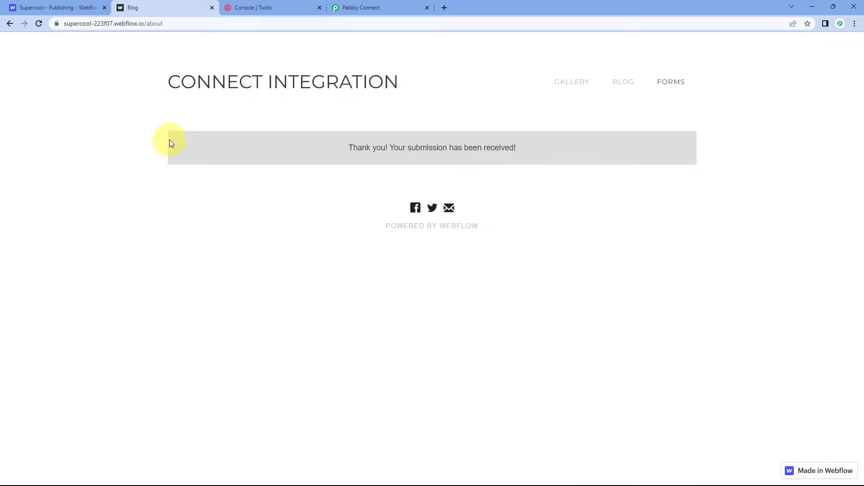
{"action": "left_click", "coordinate": [383, 5]}
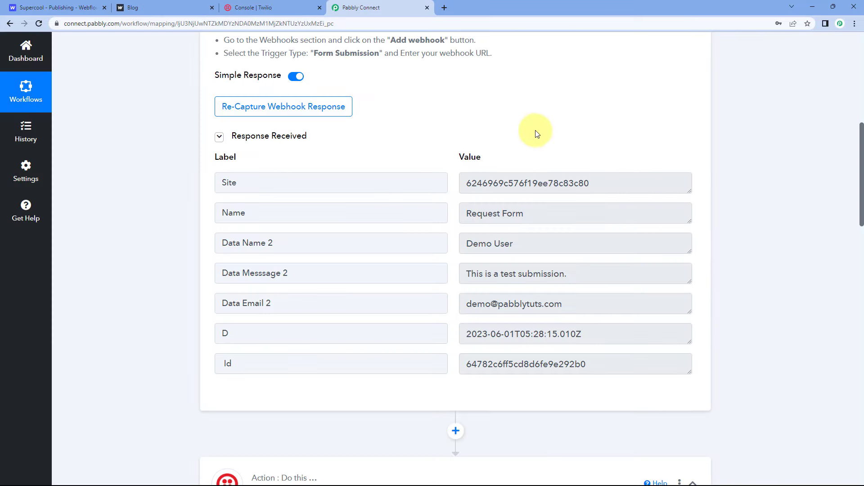
{"action": "scroll", "coordinate": [500, 157], "scroll_direction": "up", "scroll_amount": 5}
{"action": "left_click", "coordinate": [497, 66]}
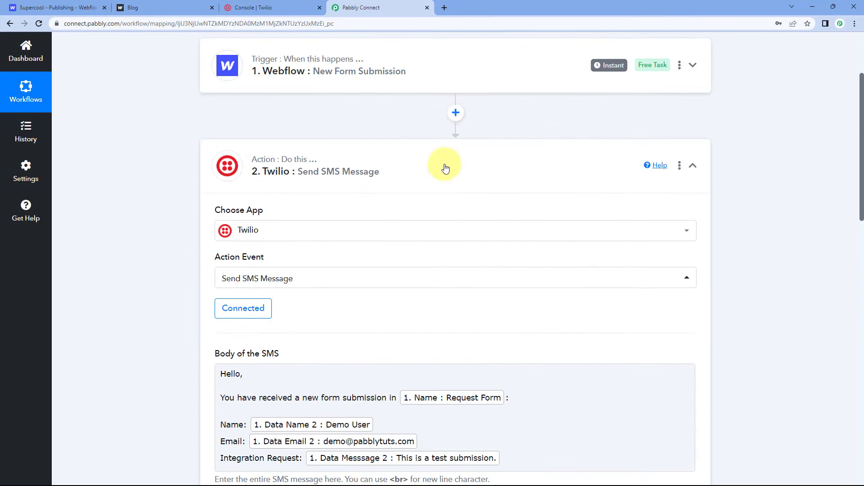
{"action": "left_click", "coordinate": [525, 146]}
{"action": "scroll", "coordinate": [515, 162], "scroll_direction": "up", "scroll_amount": 3}
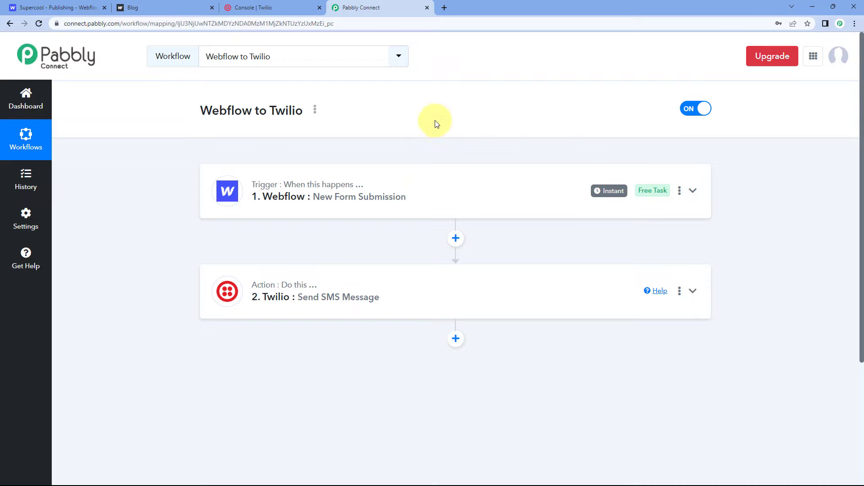
Step: Reload the Webflow Integration Request Form page and fill in the test user's name and e-mail address
{"action": "left_click", "coordinate": [168, 7]}
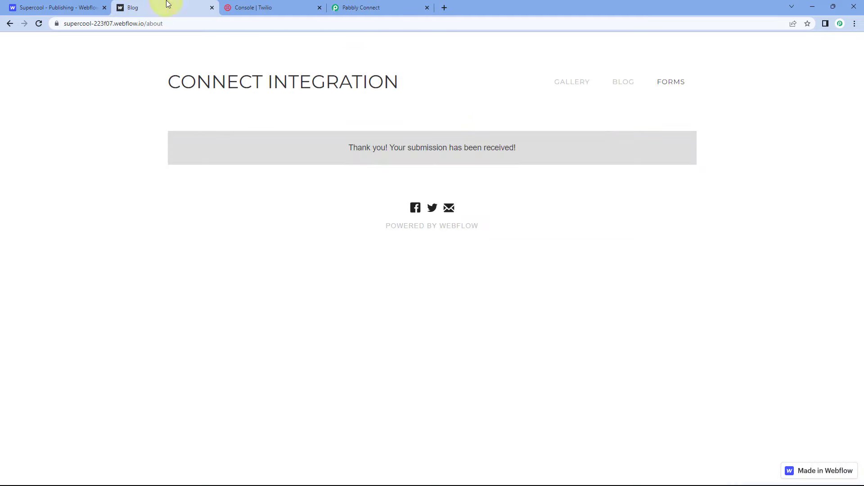
{"action": "left_click", "coordinate": [39, 23]}
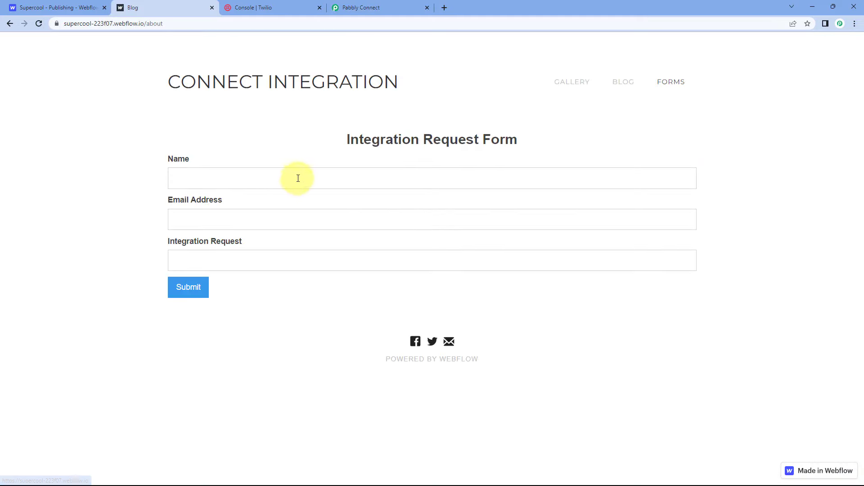
{"action": "left_click", "coordinate": [266, 178]}
{"action": "type", "text": "te"}
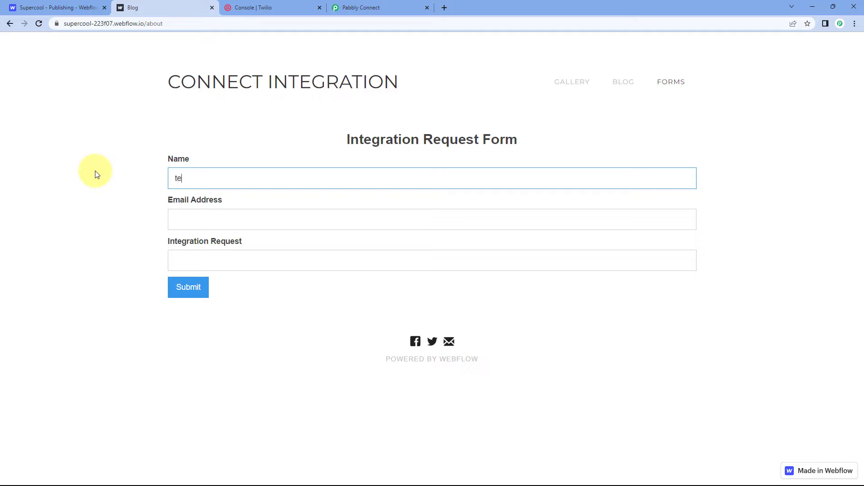
{"action": "key", "text": "BackSpace"}
{"action": "type", "text": "Test User"}
{"action": "key", "text": "Tab"}
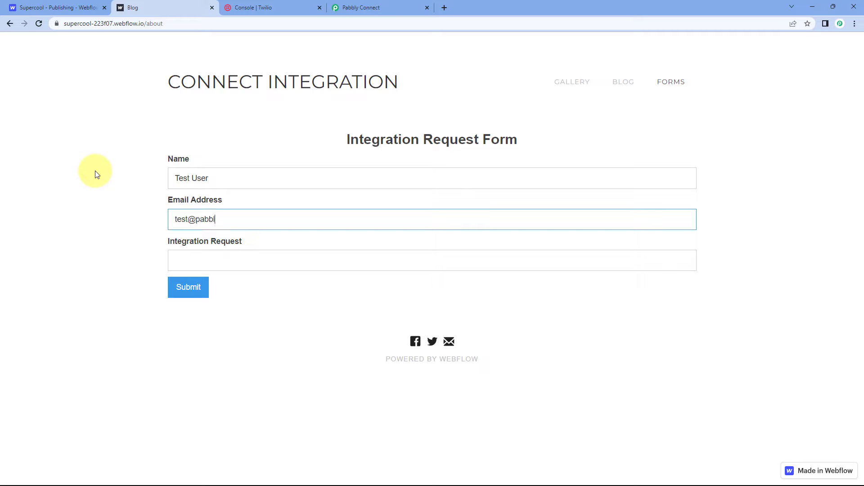
{"action": "key", "text": "Tab"}
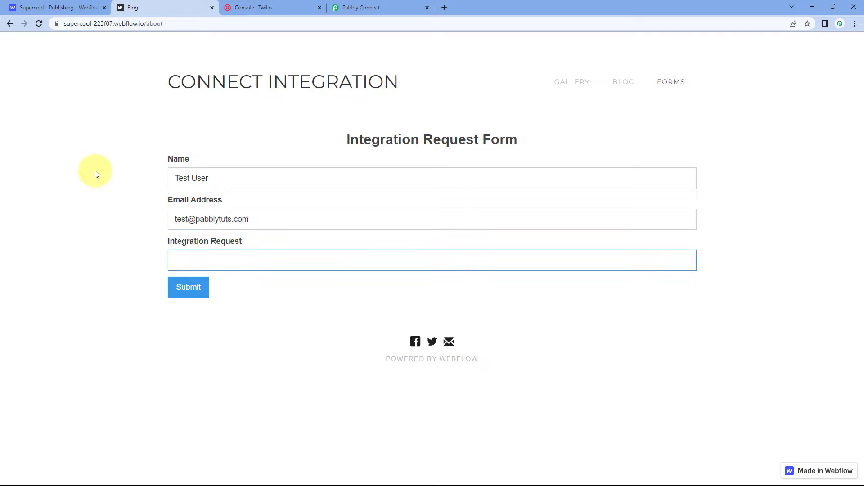
Step: Enter "This is a real-time test." as the Integration Request and submit the form
{"action": "type", "text": "THis is"}
{"action": "key", "text": "BackSpace"}
{"action": "key", "text": "BackSpace"}
{"action": "key", "text": "BackSpace"}
{"action": "key", "text": "BackSpace"}
{"action": "key", "text": "BackSpace"}
{"action": "type", "text": "his is a re"}
{"action": "type", "text": "al-time test."}
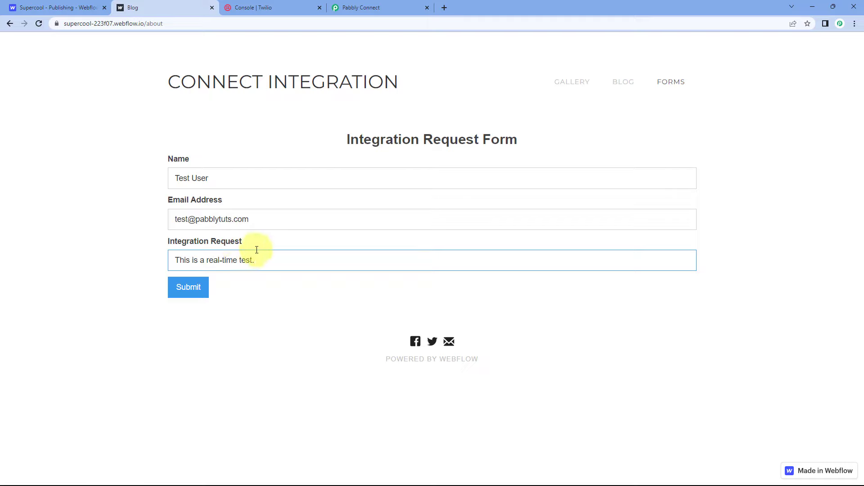
{"action": "left_click", "coordinate": [181, 289]}
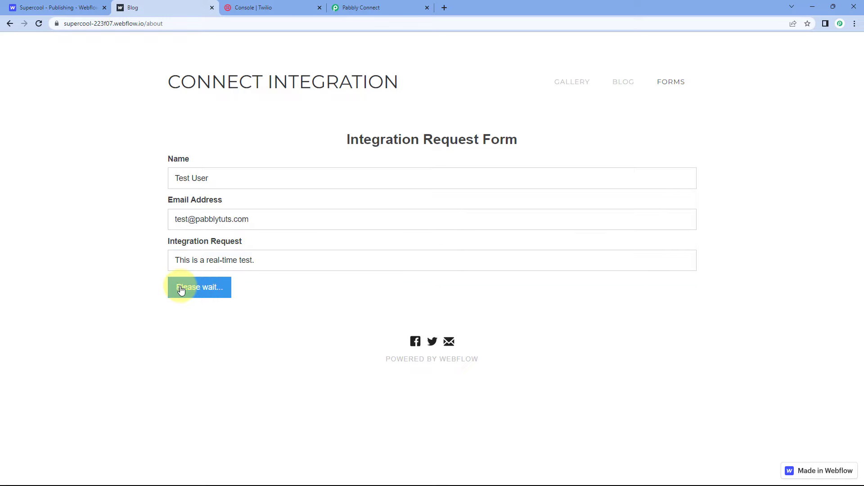